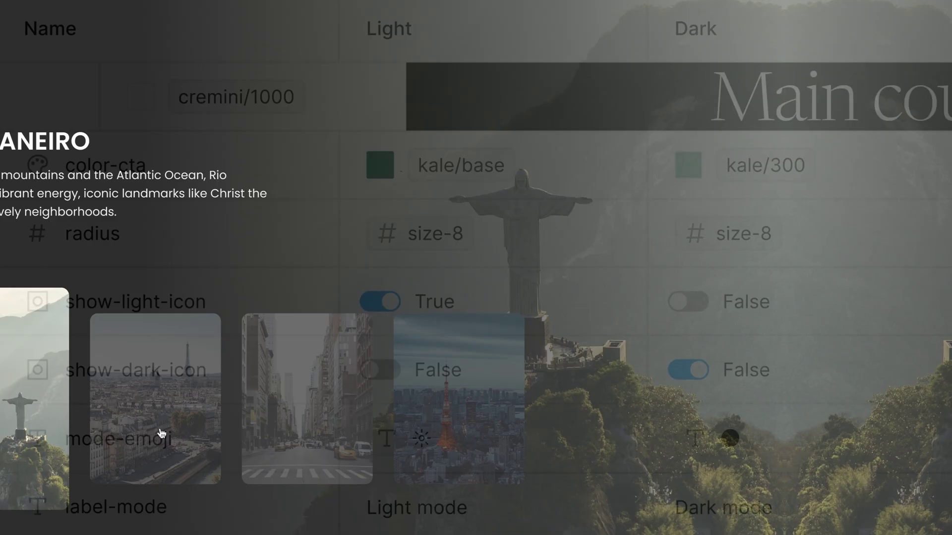
# Step: Switch the preview slider from Rio to the Paris, New York and Tokyo slides
pyautogui.click(343, 426)
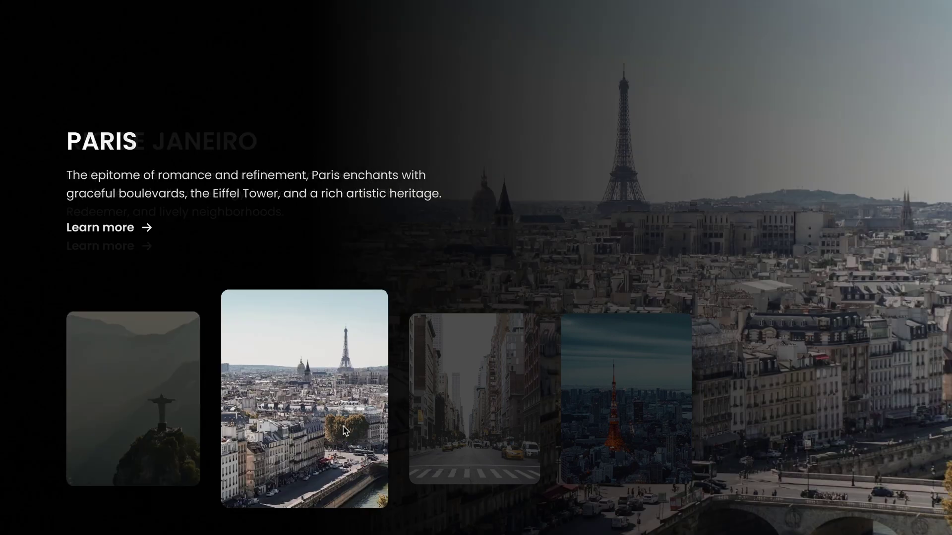
pyautogui.click(483, 407)
pyautogui.click(565, 395)
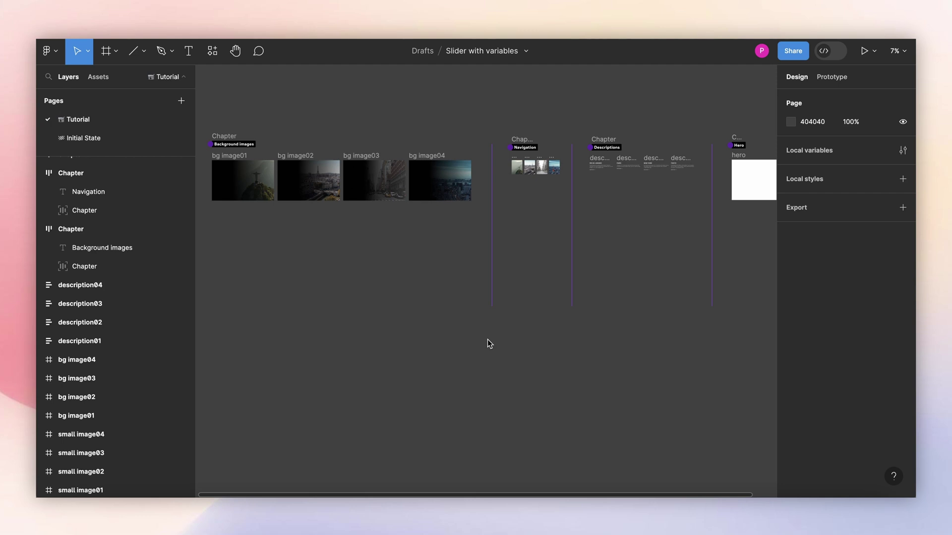
pyautogui.click(106, 135)
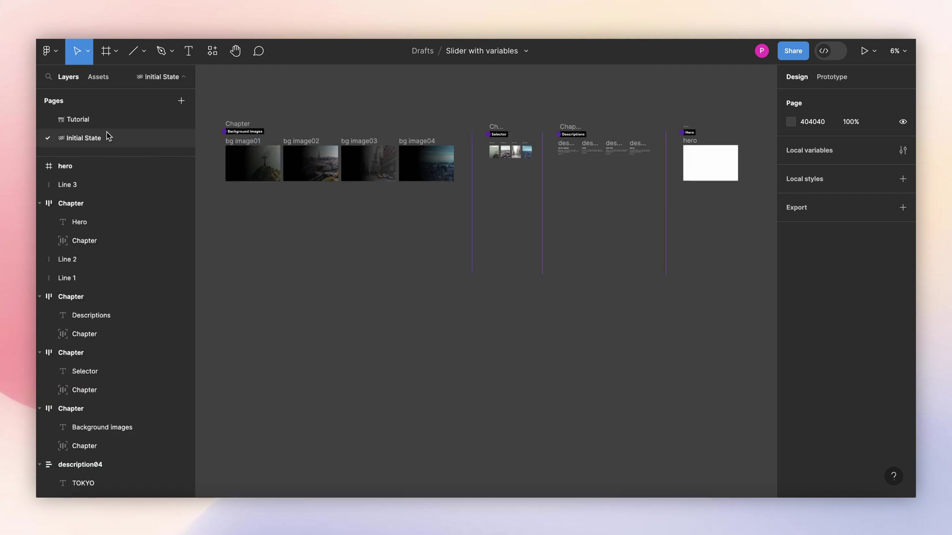
pyautogui.click(80, 120)
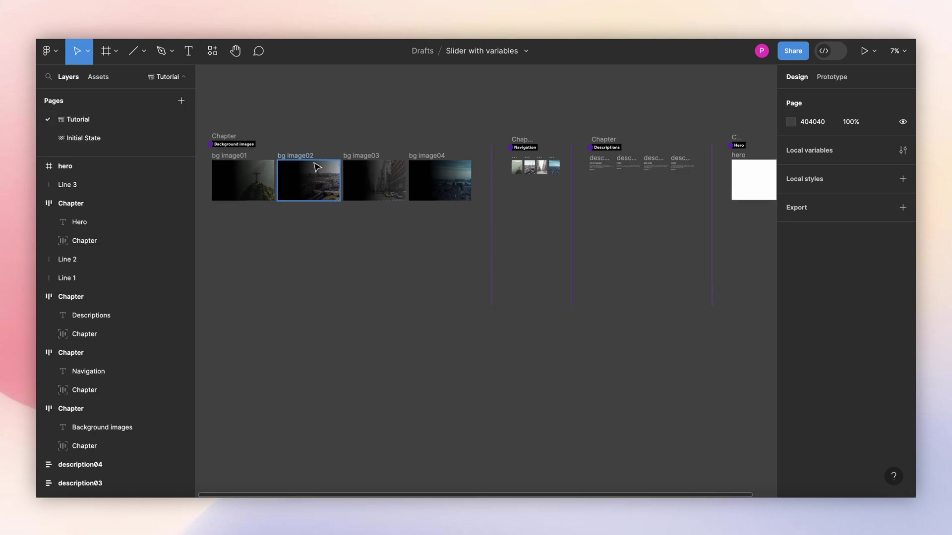
pyautogui.hscroll(-2, 309, 202)
pyautogui.scroll(3, 357, 206)
pyautogui.scroll(1, 356, 154)
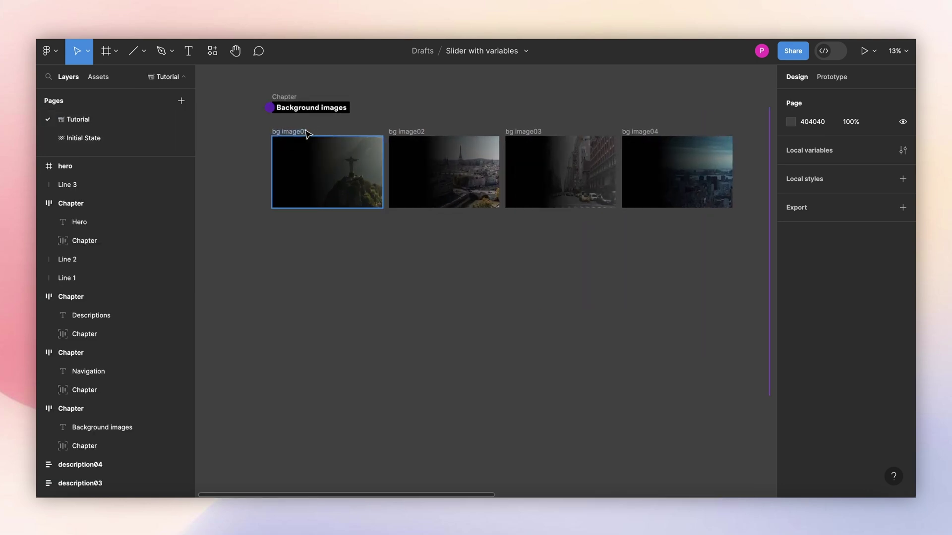
pyautogui.click(304, 132)
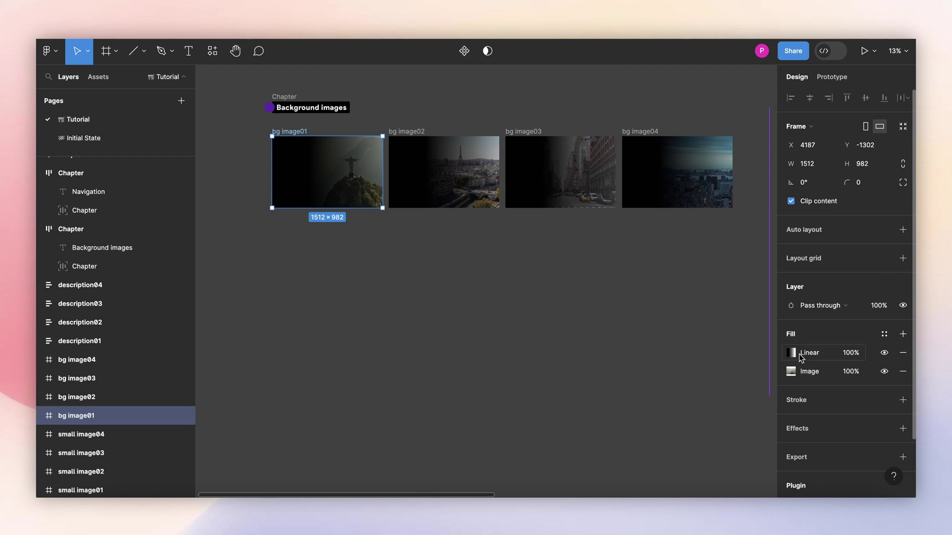
pyautogui.hscroll(5, 645, 189)
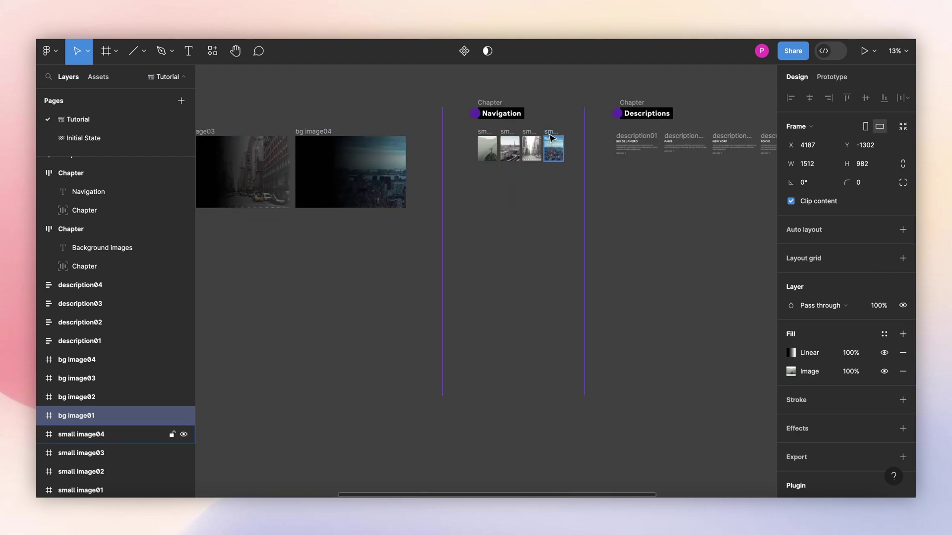
pyautogui.scroll(3, 553, 134)
pyautogui.scroll(2, 553, 133)
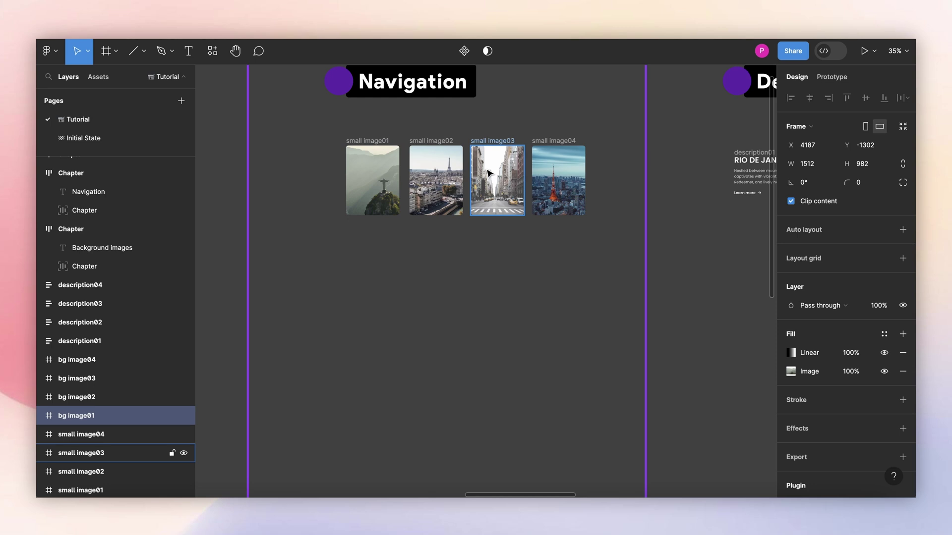
pyautogui.hscroll(5, 489, 161)
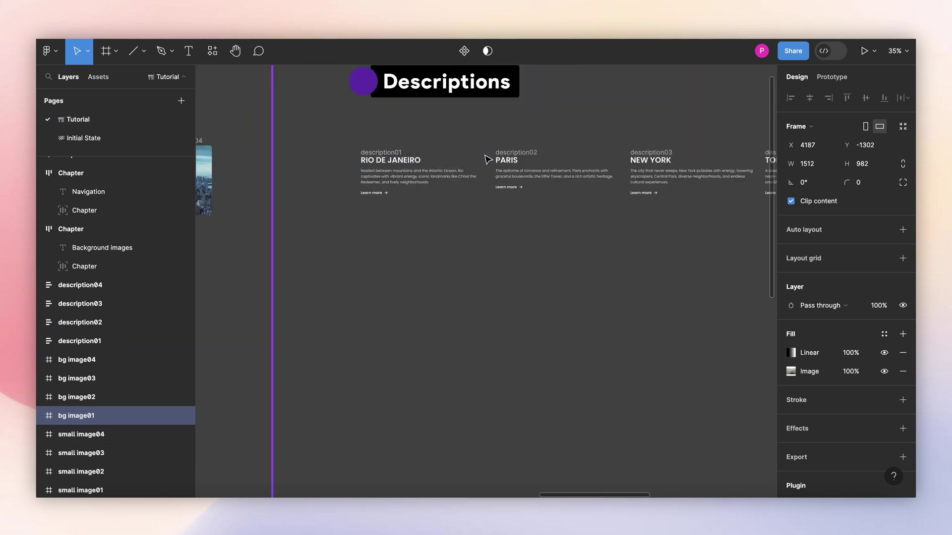
pyautogui.hscroll(2, 488, 158)
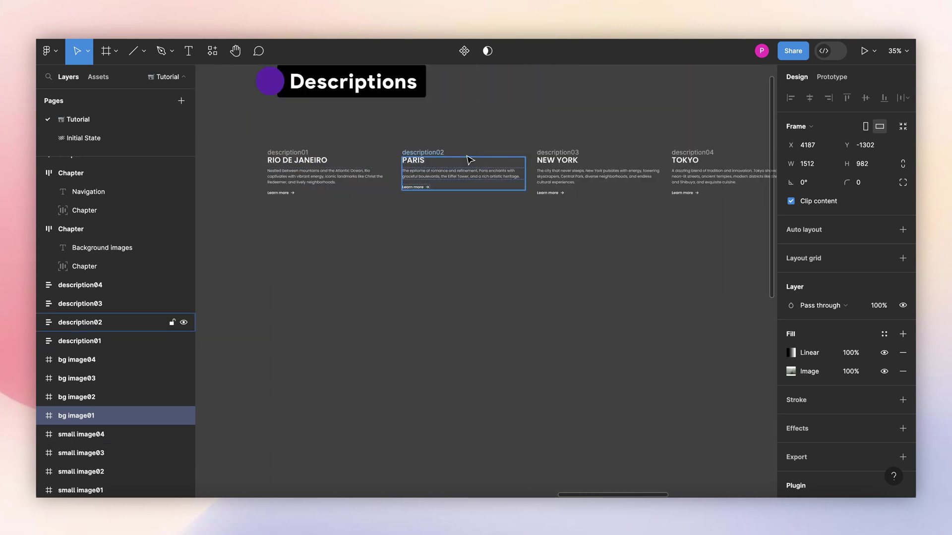
pyautogui.hscroll(10, 476, 160)
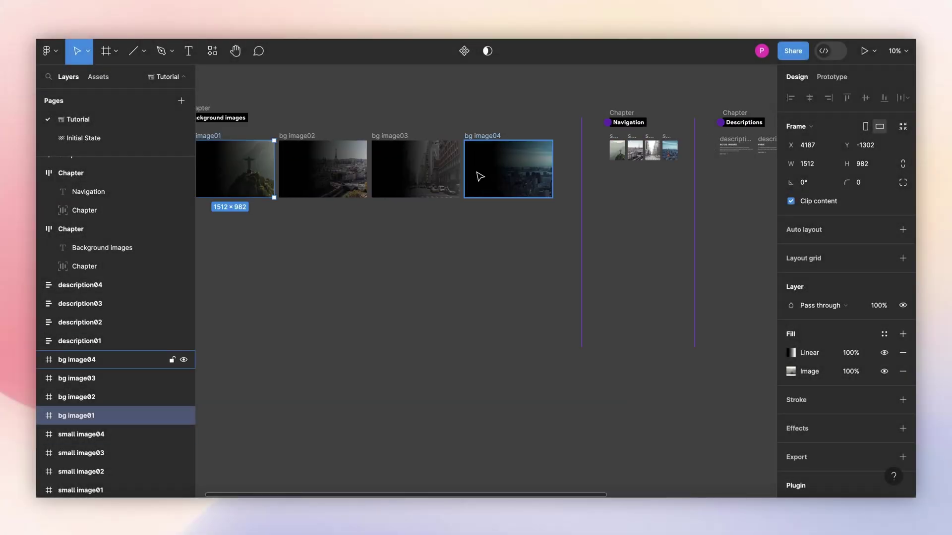
pyautogui.hscroll(-2, 479, 176)
# Step: Combine bg image01–04 into one component set of background variants
pyautogui.click(241, 146)
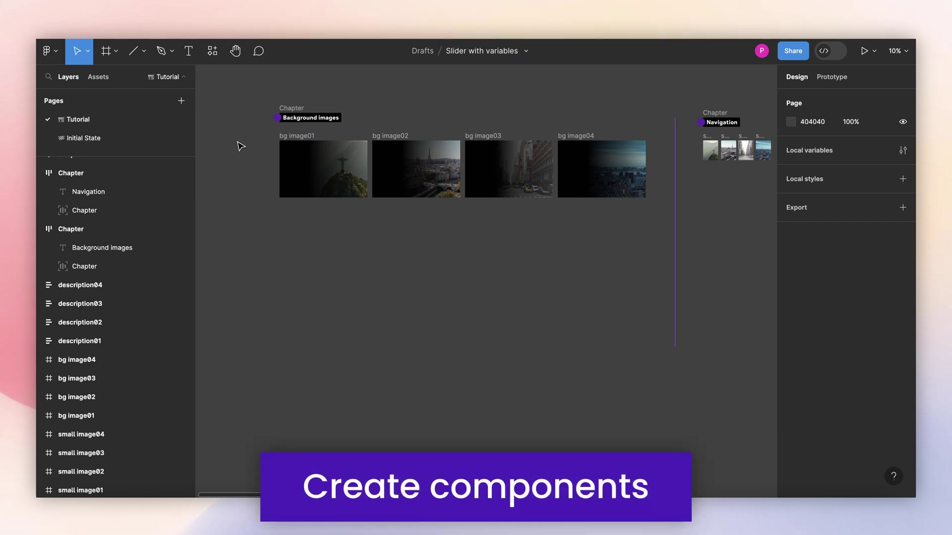
pyautogui.moveTo(264, 139); pyautogui.dragTo(659, 218)
pyautogui.click(485, 50)
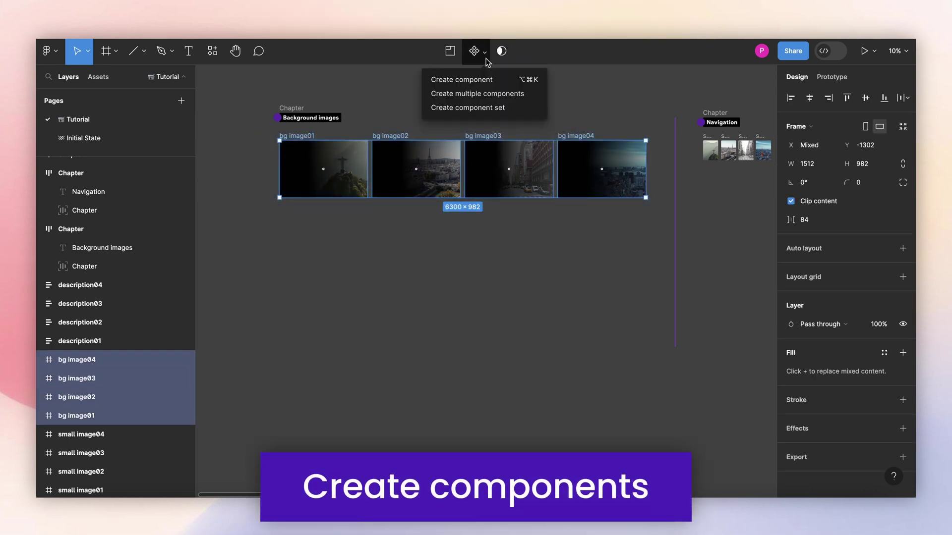
pyautogui.click(485, 107)
pyautogui.click(484, 110)
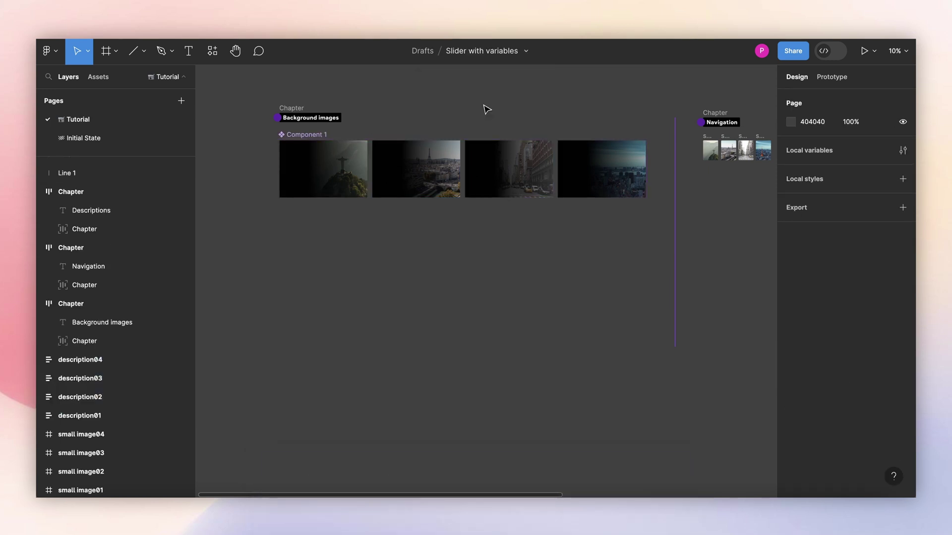
# Step: Combine description01–04 into a second component set
pyautogui.hscroll(6, 489, 110)
pyautogui.scroll(5, 667, 159)
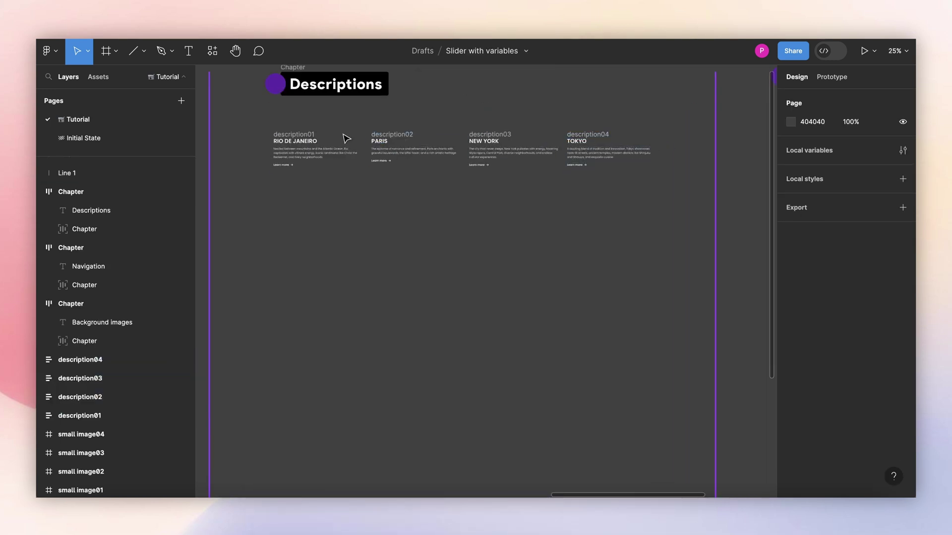
pyautogui.moveTo(245, 120); pyautogui.dragTo(659, 196)
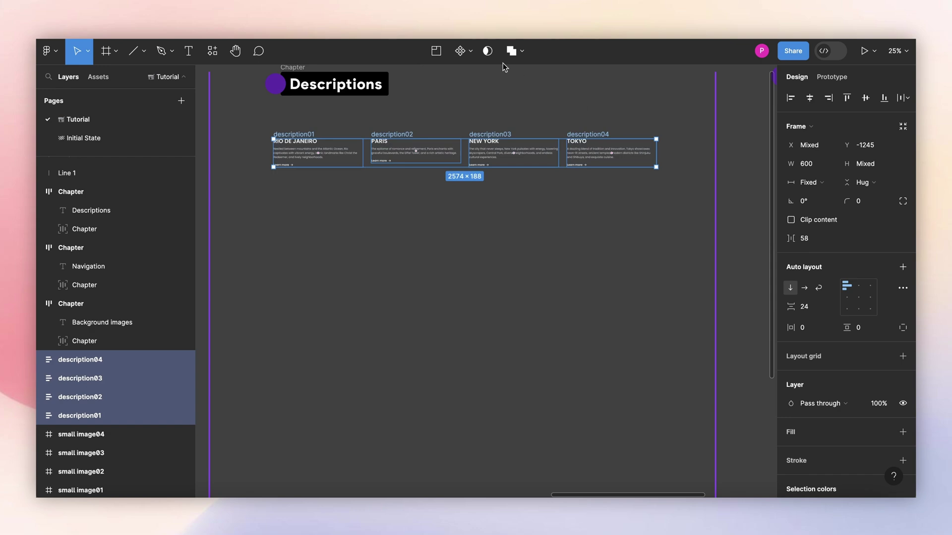
pyautogui.click(470, 51)
pyautogui.click(475, 108)
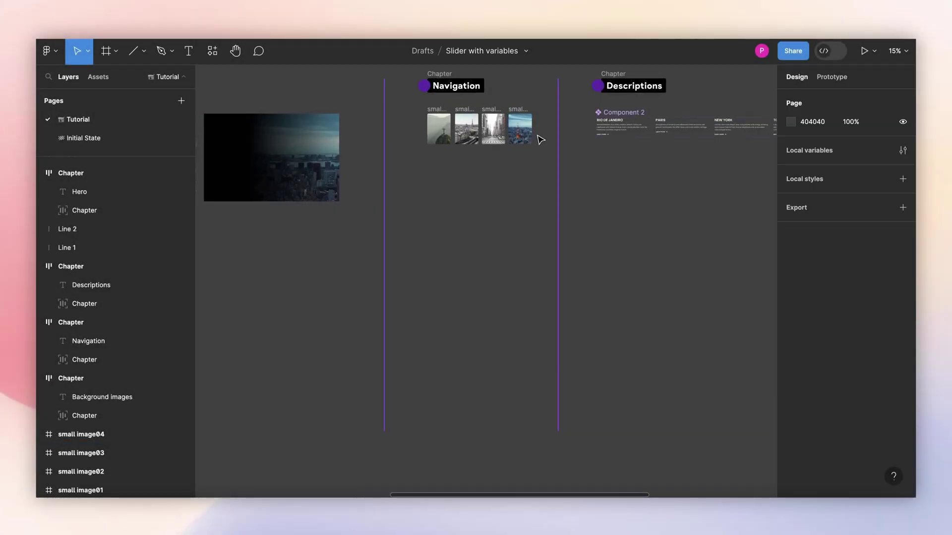
# Step: Set small image02 through small image04 to a width of 200
pyautogui.scroll(4, 541, 129)
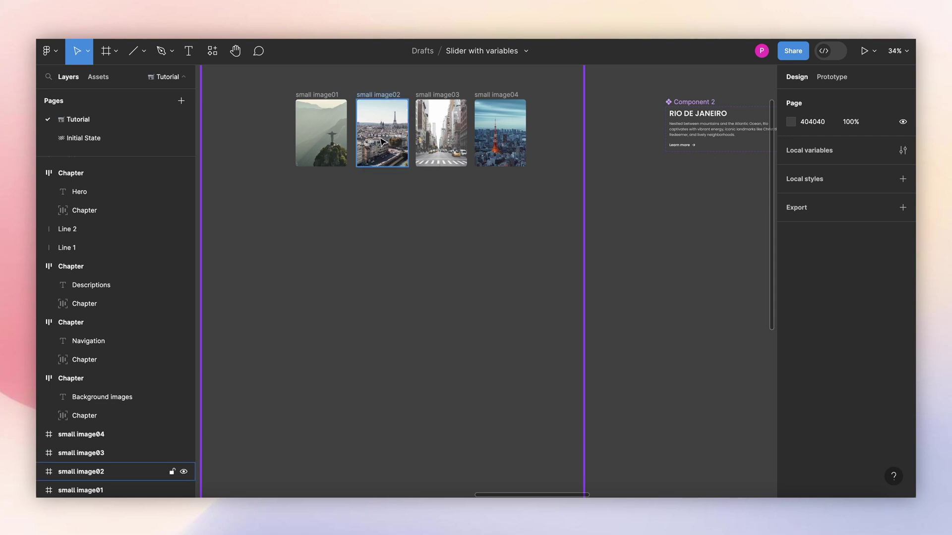
pyautogui.scroll(3, 502, 221)
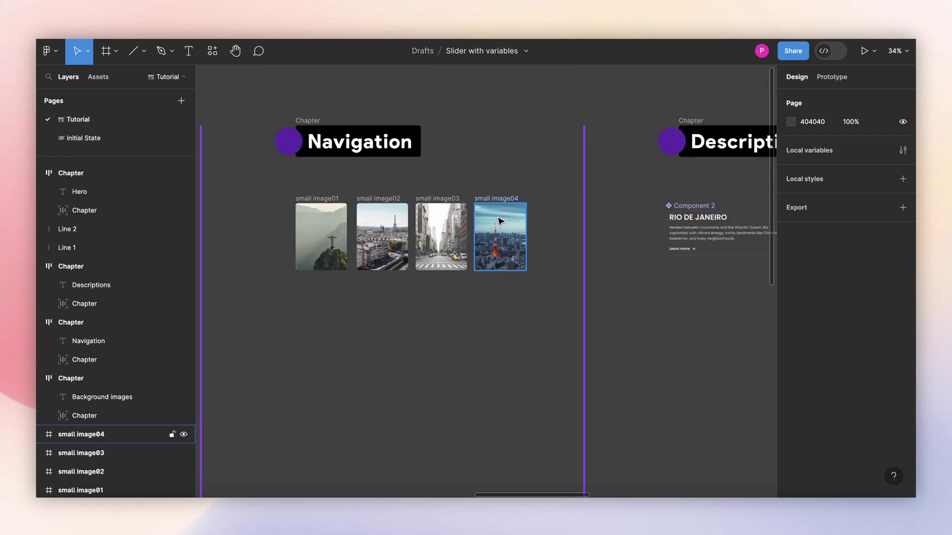
pyautogui.scroll(2, 403, 310)
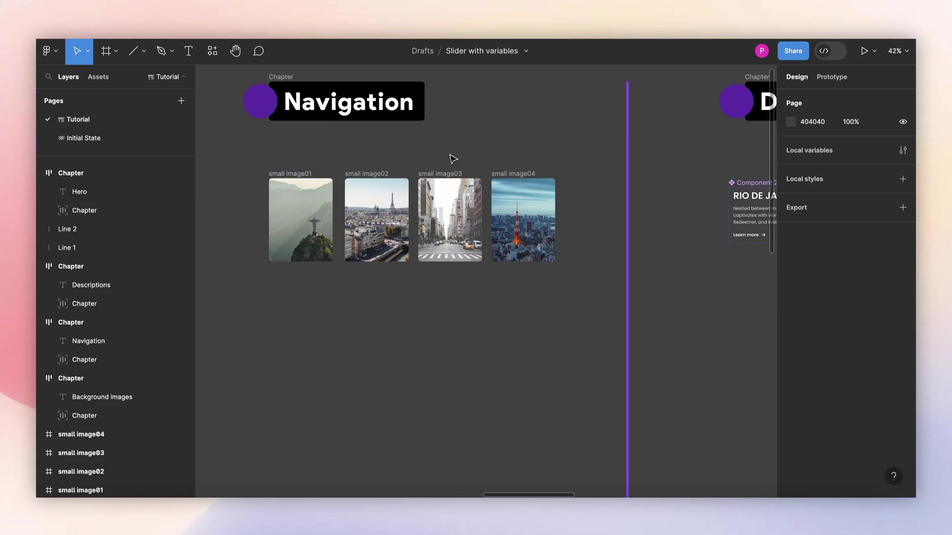
pyautogui.moveTo(356, 160); pyautogui.dragTo(574, 285)
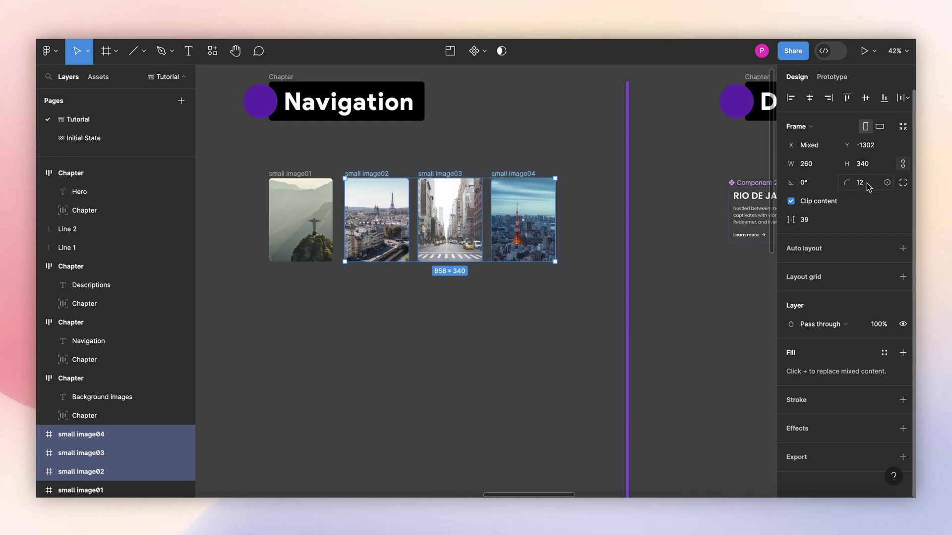
pyautogui.click(811, 167)
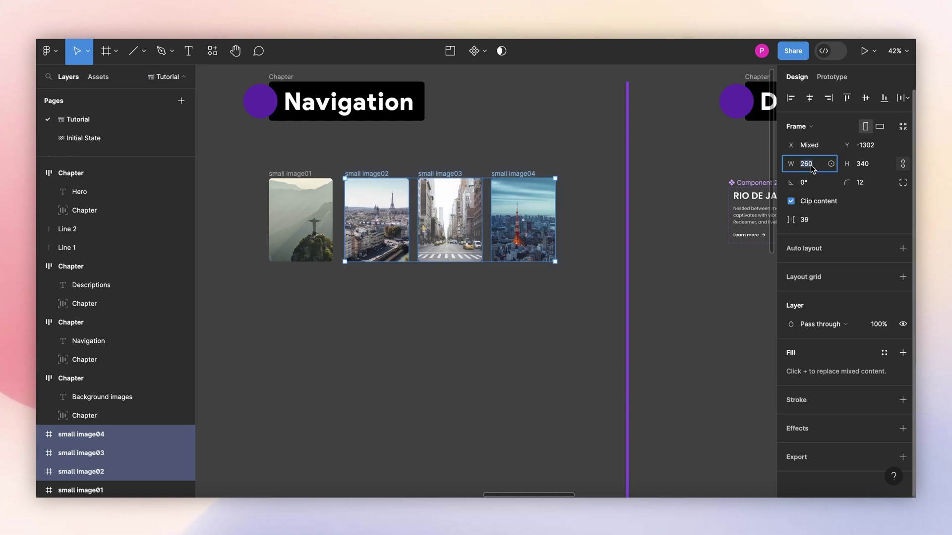
pyautogui.write('200')
pyautogui.press('Return')
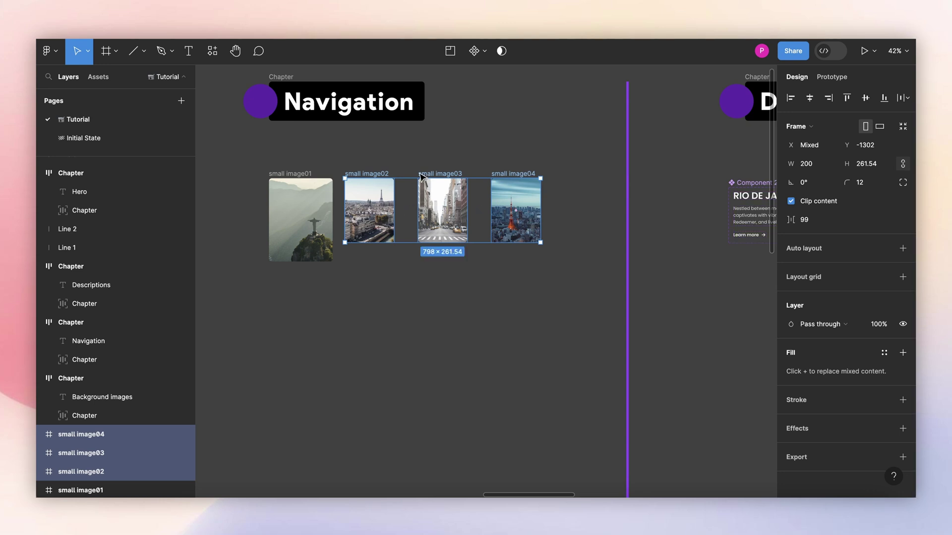
# Step: Add a 70% black overlay fill on small image02
pyautogui.click(378, 166)
pyautogui.click(374, 174)
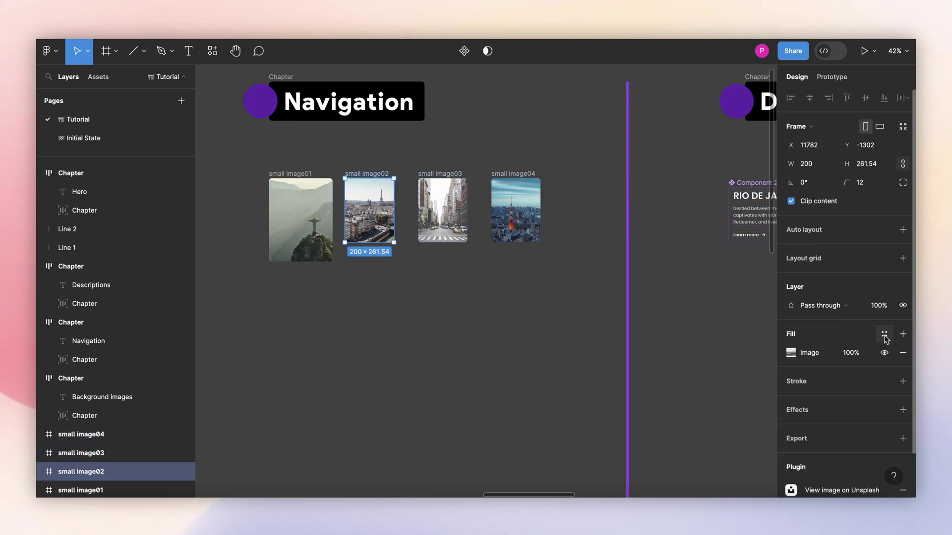
pyautogui.click(902, 333)
pyautogui.click(848, 353)
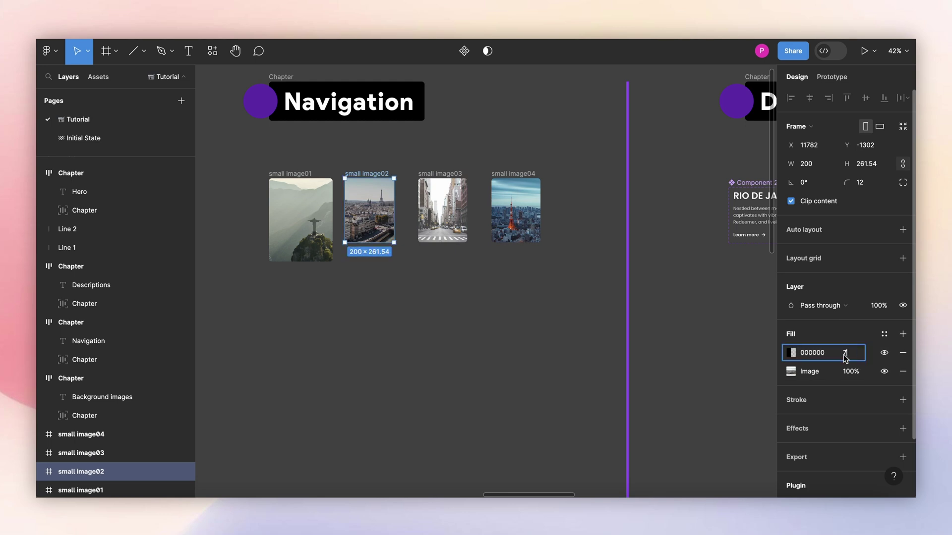
pyautogui.write('70')
pyautogui.press('Return')
# Step: Give the third and fourth thumbnails the same 70% black overlay
pyautogui.click(441, 198)
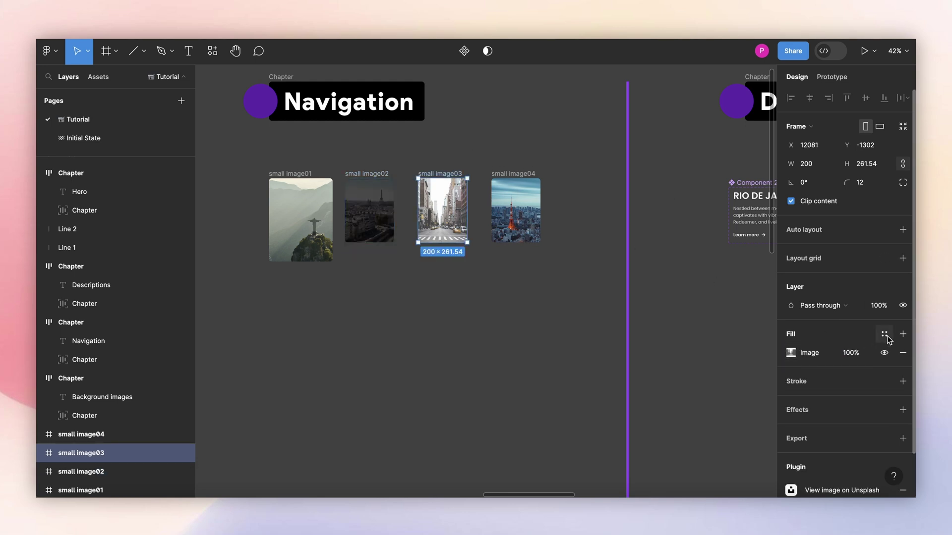
pyautogui.click(902, 333)
pyautogui.click(848, 353)
pyautogui.write('70')
pyautogui.press('Return')
pyautogui.click(515, 208)
pyautogui.click(903, 334)
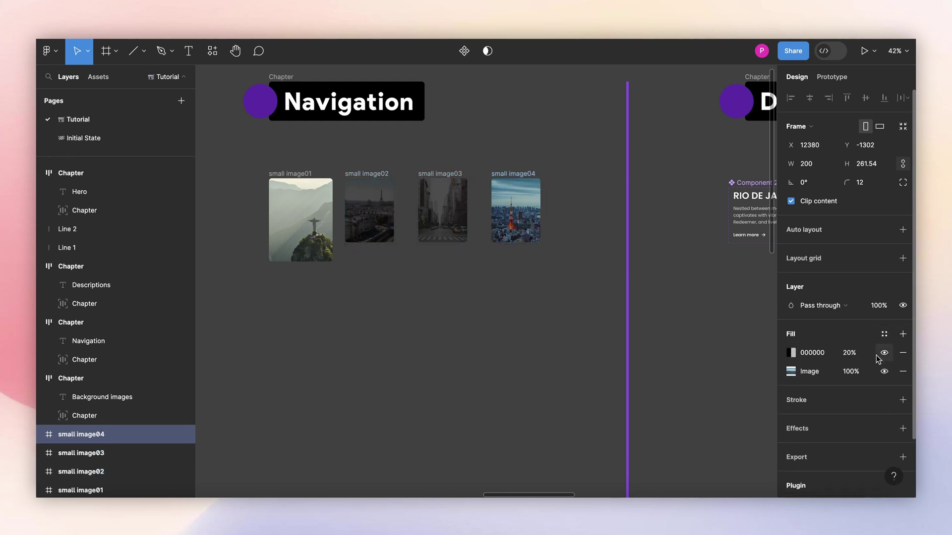
pyautogui.click(845, 353)
pyautogui.write('70')
pyautogui.press('Return')
pyautogui.click(478, 325)
# Step: Wrap the four thumbnails in an auto layout row with a 32 gap
pyautogui.moveTo(234, 153); pyautogui.dragTo(622, 315)
pyautogui.click(903, 230)
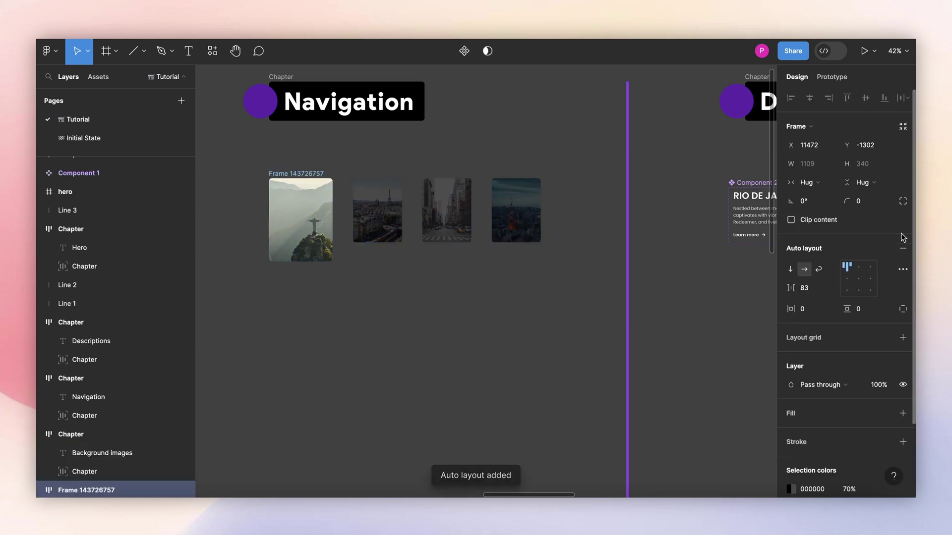
pyautogui.click(809, 291)
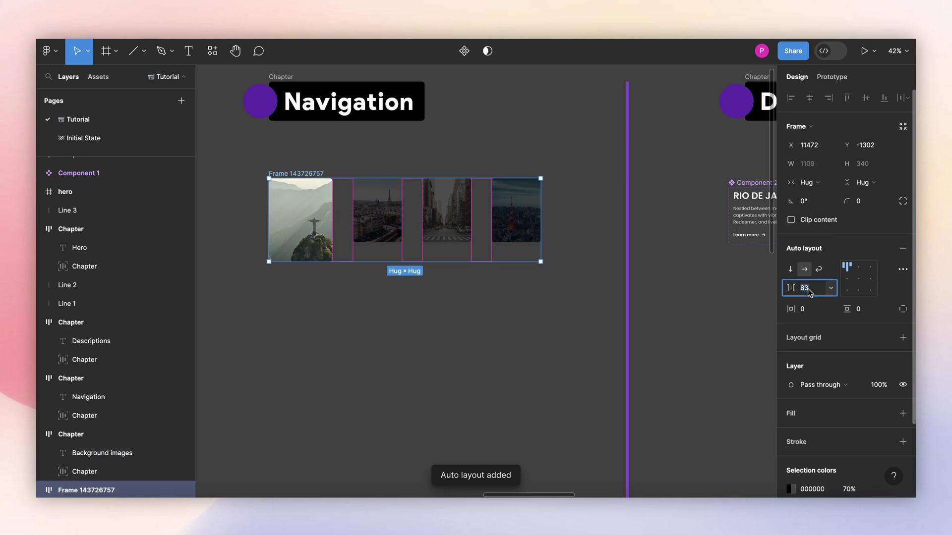
pyautogui.write('32')
pyautogui.press('Return')
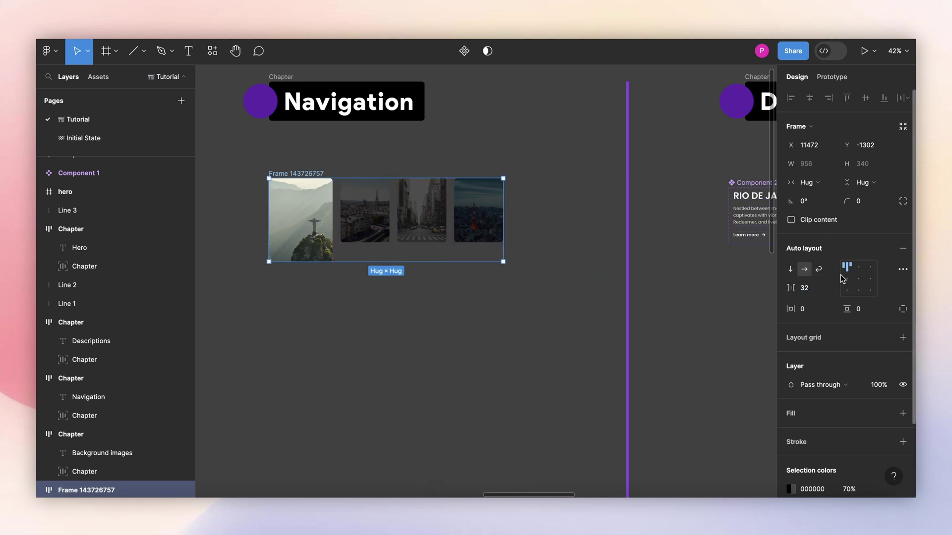
pyautogui.click(707, 270)
# Step: Duplicate the row and narrow its first thumbnail to 200 with a 70% overlay
pyautogui.scroll(-2, 467, 297)
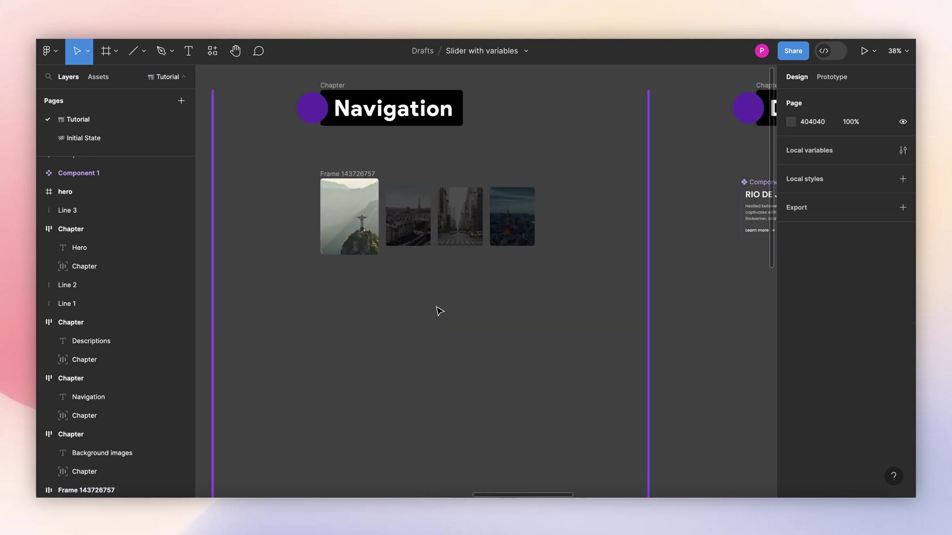
pyautogui.scroll(-2, 435, 287)
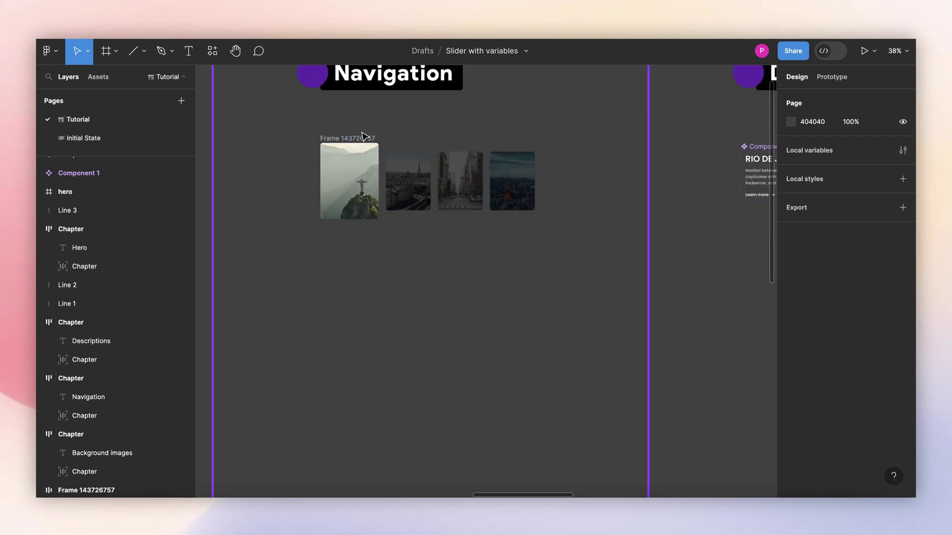
pyautogui.moveTo(367, 138); pyautogui.dragTo(368, 245)
pyautogui.scroll(-2, 368, 244)
pyautogui.click(367, 244)
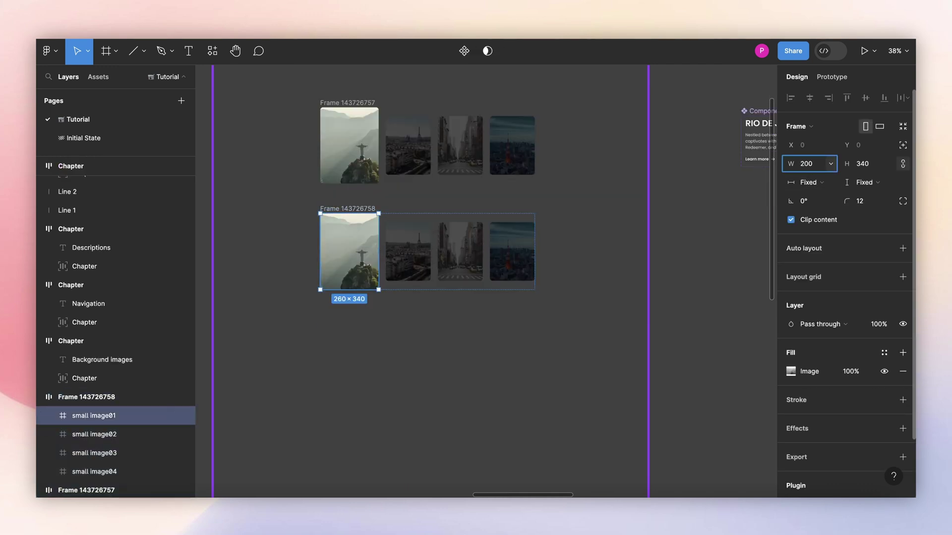
pyautogui.click(811, 170)
pyautogui.write('200')
pyautogui.press('Return')
pyautogui.click(903, 353)
pyautogui.click(849, 372)
pyautogui.write('70')
pyautogui.press('Return')
# Step: Widen the copy's second thumbnail to 260 and remove its dark overlay
pyautogui.press('Tab')
pyautogui.click(811, 163)
pyautogui.write('260')
pyautogui.press('Return')
pyautogui.click(903, 372)
pyautogui.click(484, 304)
# Step: Make a third row highlighting the street thumbnail at 260, Paris narrowed to 200
pyautogui.moveTo(348, 208); pyautogui.dragTo(350, 311)
pyautogui.scroll(-2, 350, 311)
pyautogui.click(463, 238)
pyautogui.click(811, 164)
pyautogui.write('260')
pyautogui.press('Return')
pyautogui.click(903, 371)
pyautogui.hotkey('shift', 'Tab')
pyautogui.click(815, 167)
pyautogui.write('200')
pyautogui.press('Return')
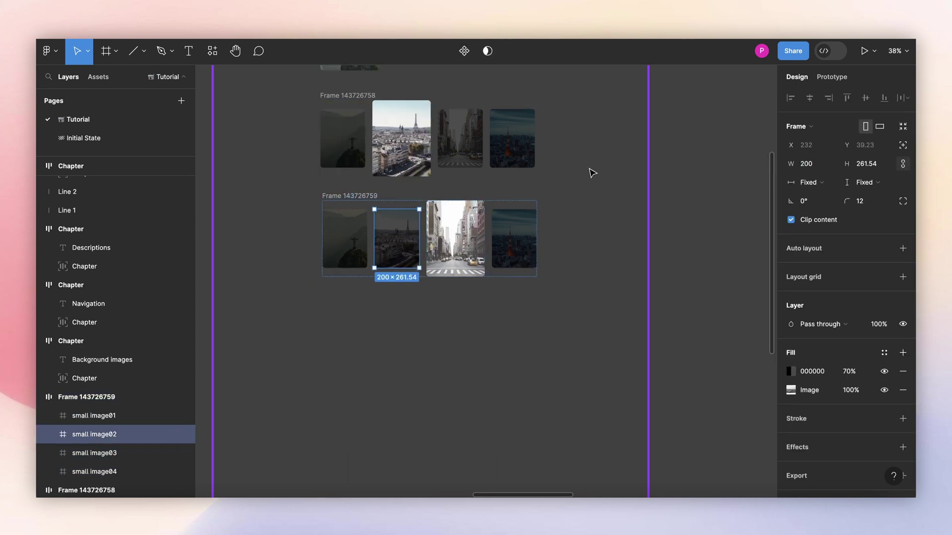
# Step: Make a fourth row highlighting Tokyo at 260 without overlay, street narrowed to 200
pyautogui.moveTo(366, 196); pyautogui.dragTo(372, 287)
pyautogui.click(514, 334)
pyautogui.click(810, 162)
pyautogui.write('260')
pyautogui.press('Return')
pyautogui.click(902, 371)
pyautogui.click(94, 453)
pyautogui.click(810, 164)
pyautogui.write('200')
pyautogui.press('Return')
pyautogui.click(581, 233)
pyautogui.scroll(-3, 581, 233)
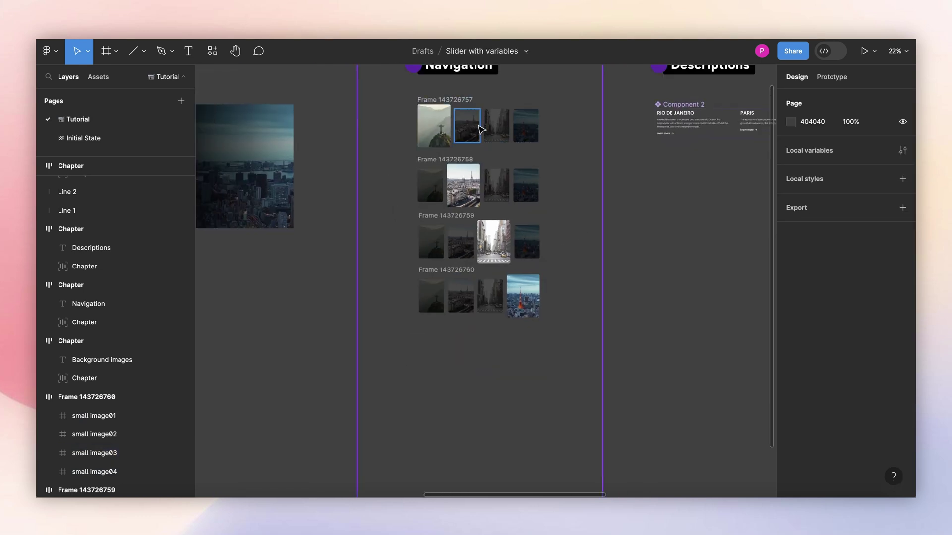
# Step: Combine the four thumbnail rows into one component set
pyautogui.moveTo(385, 88); pyautogui.dragTo(578, 329)
pyautogui.click(477, 51)
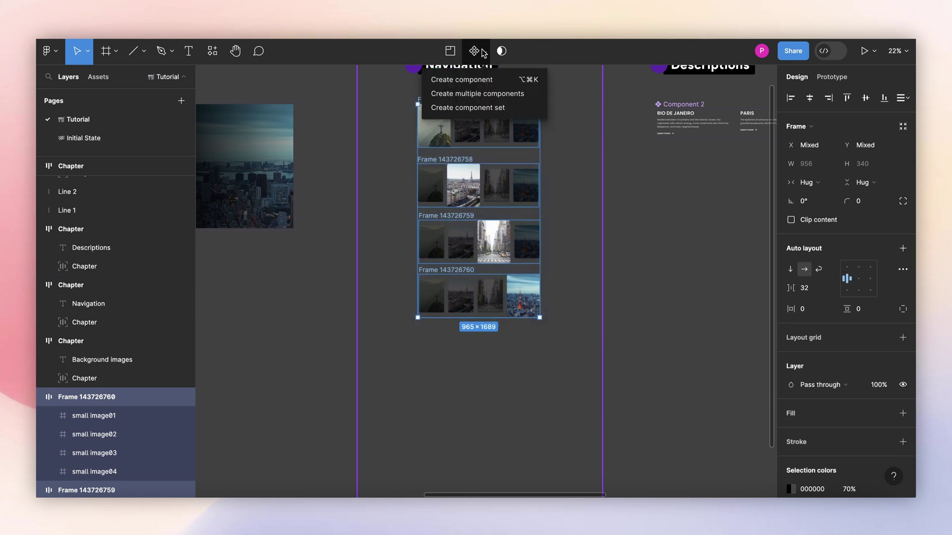
pyautogui.click(460, 109)
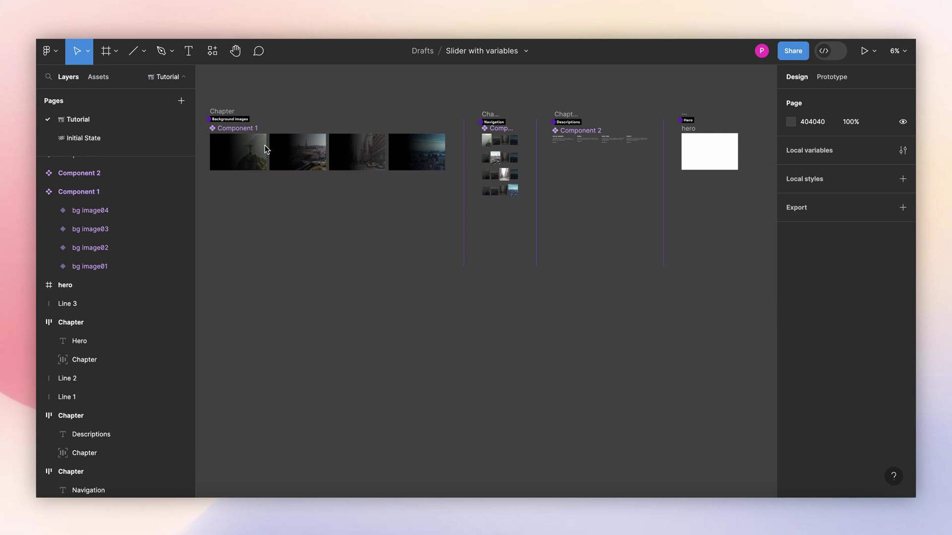
# Step: Place an instance of the first background variant inside the hero frame
pyautogui.click(253, 158)
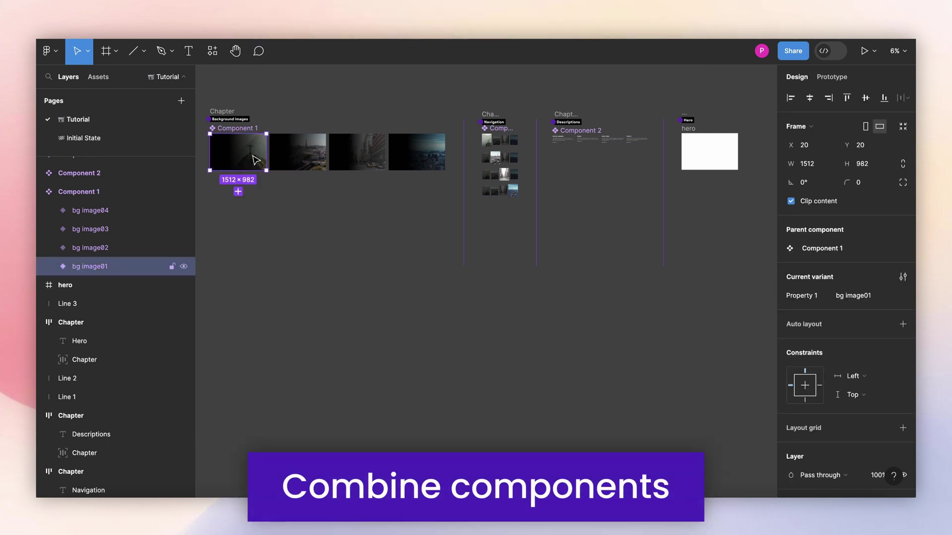
pyautogui.keyDown('alt'); pyautogui.moveTo(254, 158); pyautogui.dragTo(734, 202); pyautogui.keyUp('alt')
pyautogui.scroll(5, 766, 178)
pyautogui.moveTo(619, 221); pyautogui.dragTo(631, 97)
pyautogui.scroll(3, 631, 97)
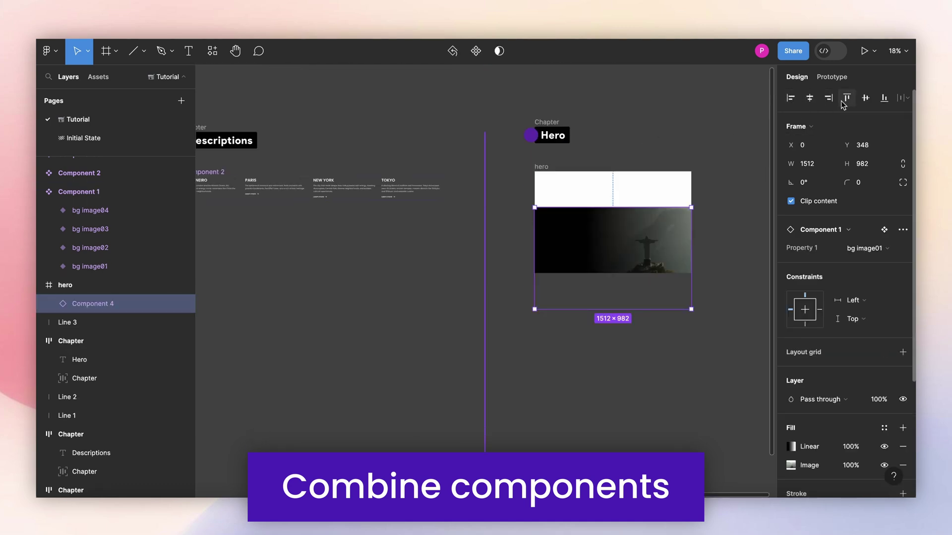
pyautogui.click(697, 162)
pyautogui.scroll(-3, 697, 162)
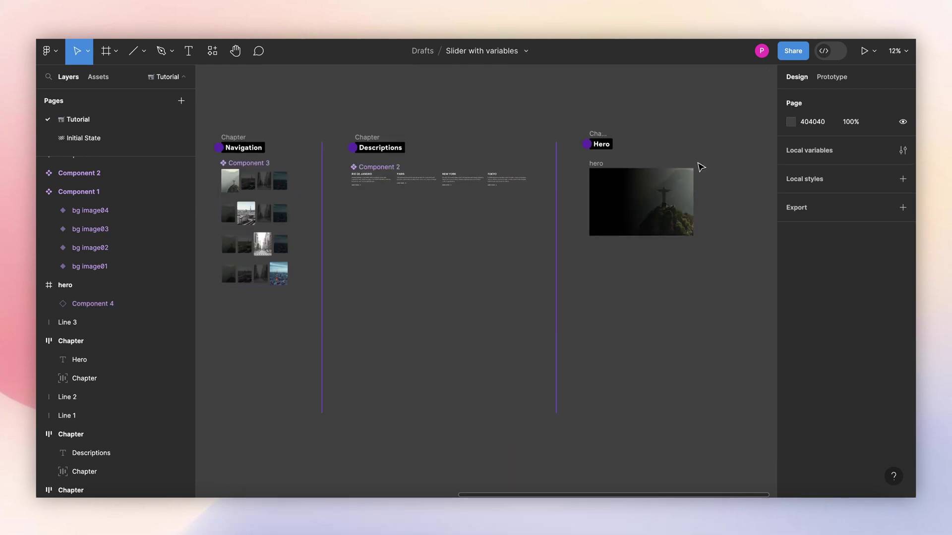
pyautogui.hscroll(-5, 696, 169)
pyautogui.scroll(-2, 697, 174)
pyautogui.scroll(5, 625, 192)
# Step: Place the Rio de Janeiro description variant inside the hero frame
pyautogui.click(485, 163)
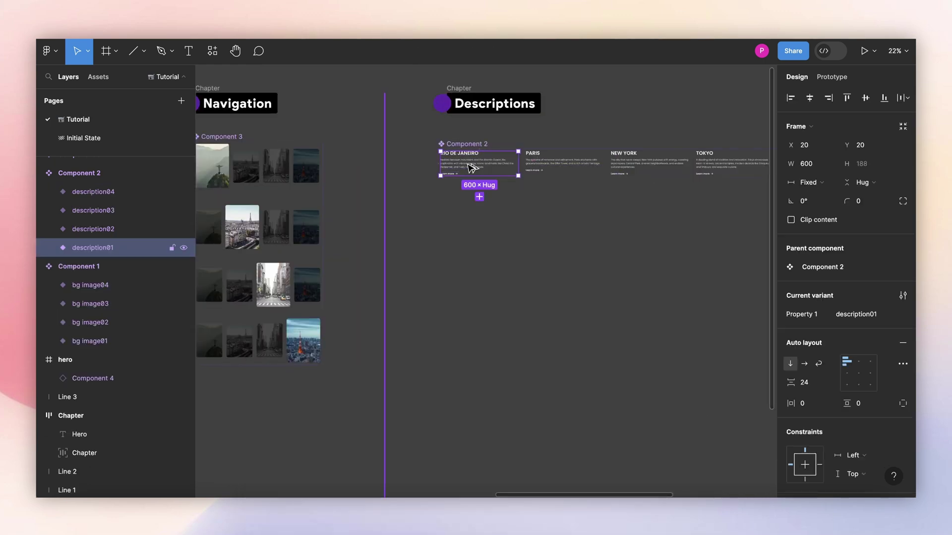
pyautogui.hscroll(3, 546, 223)
pyautogui.moveTo(258, 161); pyautogui.dragTo(616, 188)
pyautogui.scroll(3, 635, 186)
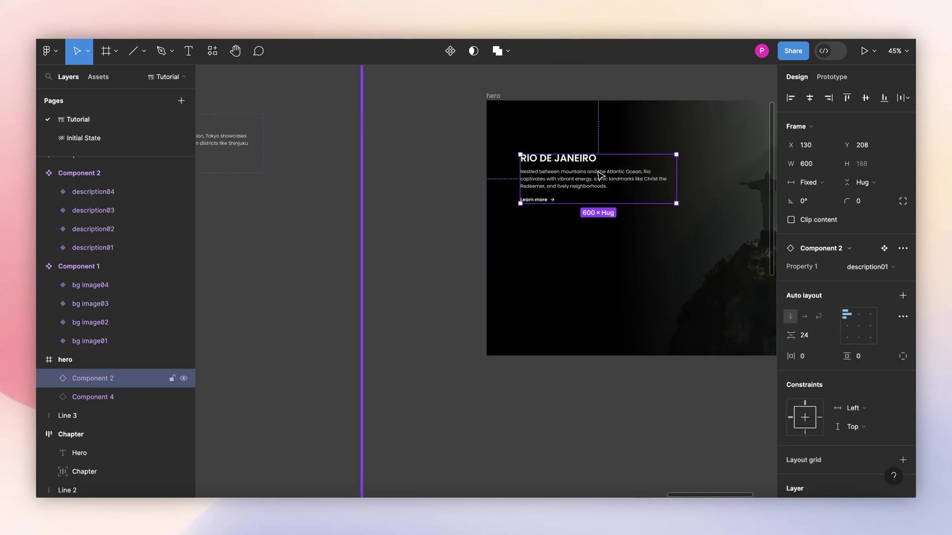
pyautogui.scroll(-5, 601, 188)
pyautogui.hscroll(-5, 605, 178)
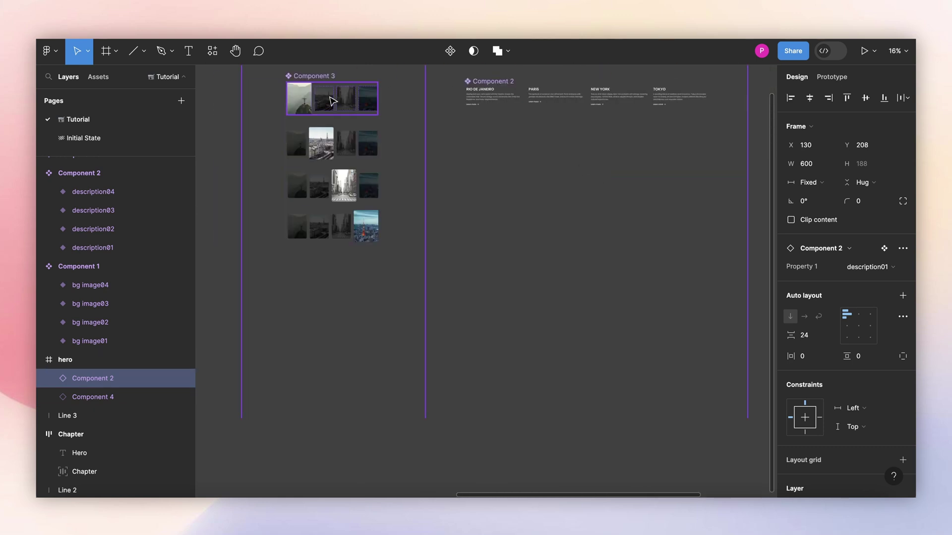
# Step: Place the first thumbnail row variant in the hero below the text
pyautogui.click(331, 103)
pyautogui.moveTo(346, 105); pyautogui.dragTo(557, 155)
pyautogui.hscroll(5, 565, 151)
pyautogui.scroll(4, 565, 148)
pyautogui.scroll(-3, 544, 114)
pyautogui.scroll(3, 529, 149)
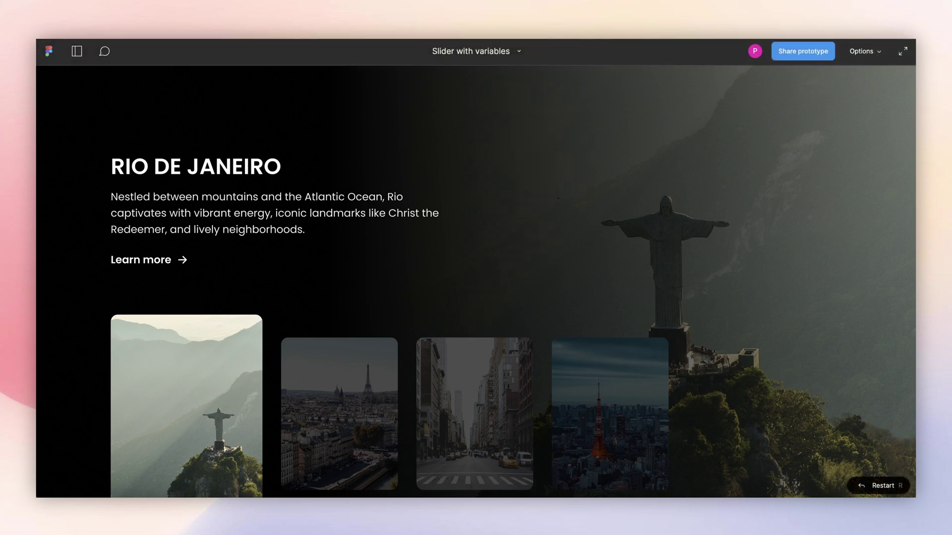
# Step: Close the current preview and play the hero frame as a running prototype
pyautogui.press('Escape')
pyautogui.scroll(2, 453, 178)
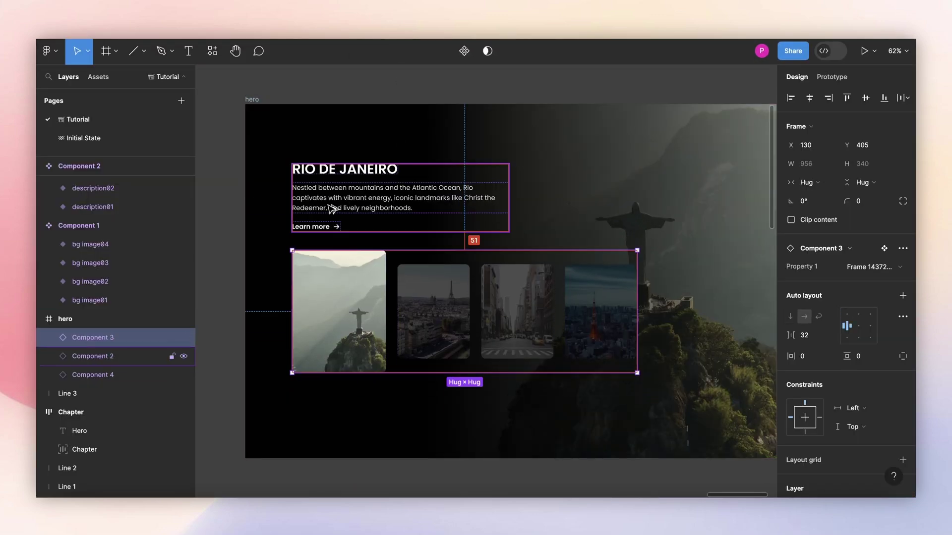
pyautogui.press('super+alt+Return')
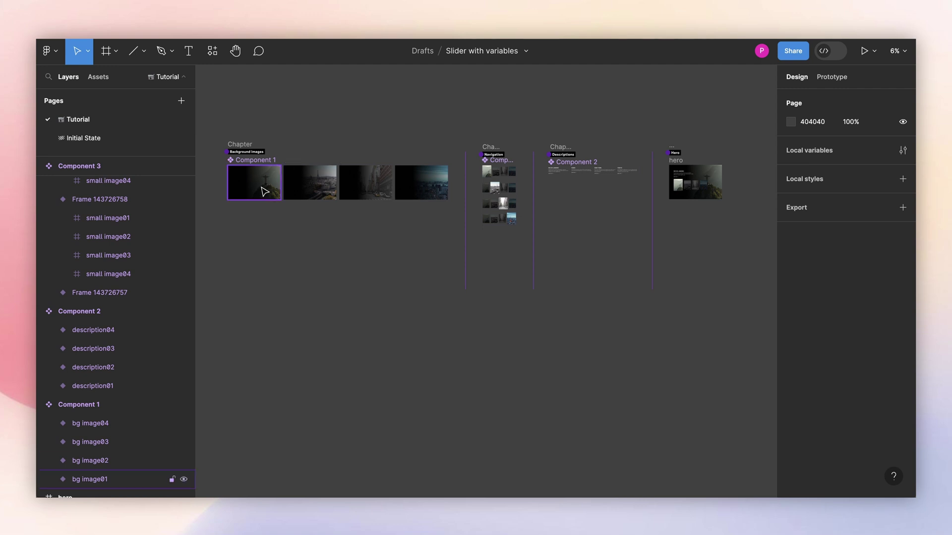
# Step: Inspect the background, thumbnail row and description variants, ending on the background variant's Property 1
pyautogui.scroll(5, 266, 190)
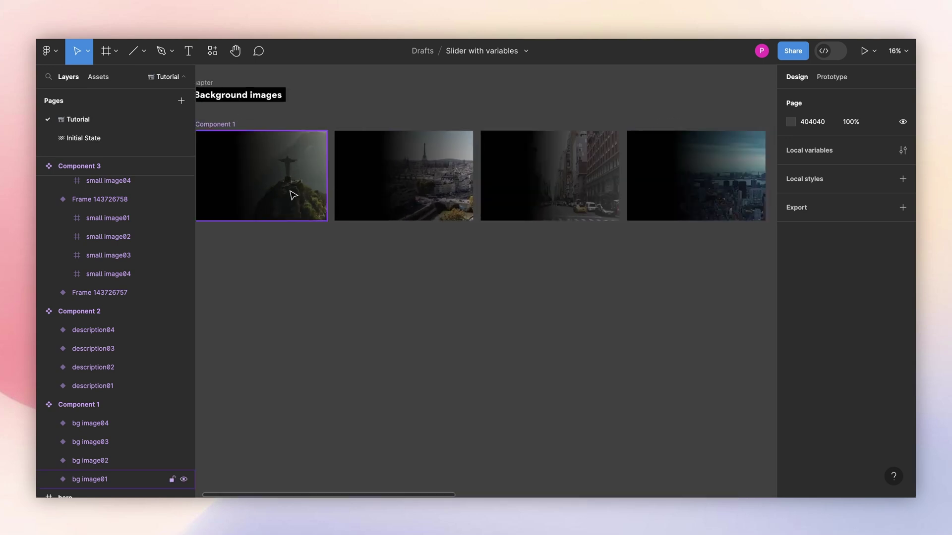
pyautogui.click(293, 195)
pyautogui.hscroll(6, 295, 194)
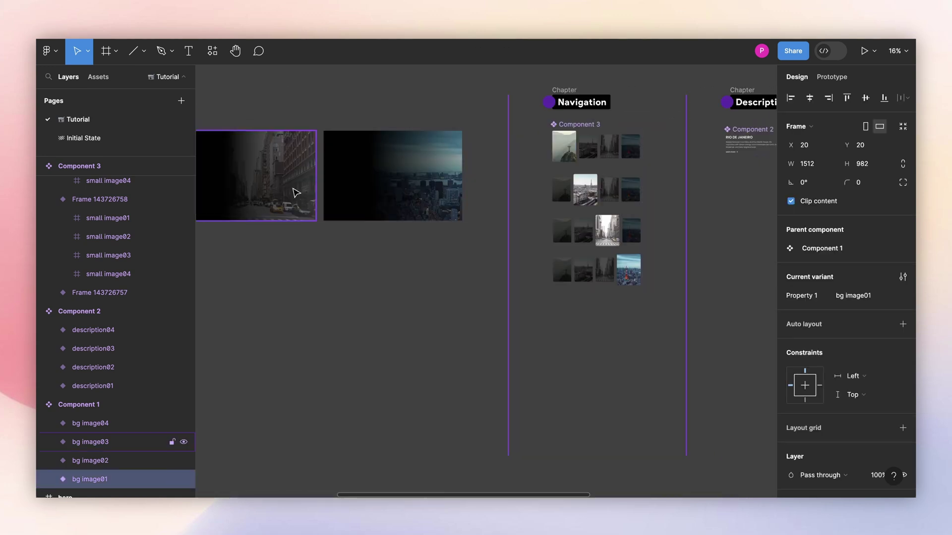
pyautogui.click(597, 147)
pyautogui.hscroll(3, 597, 146)
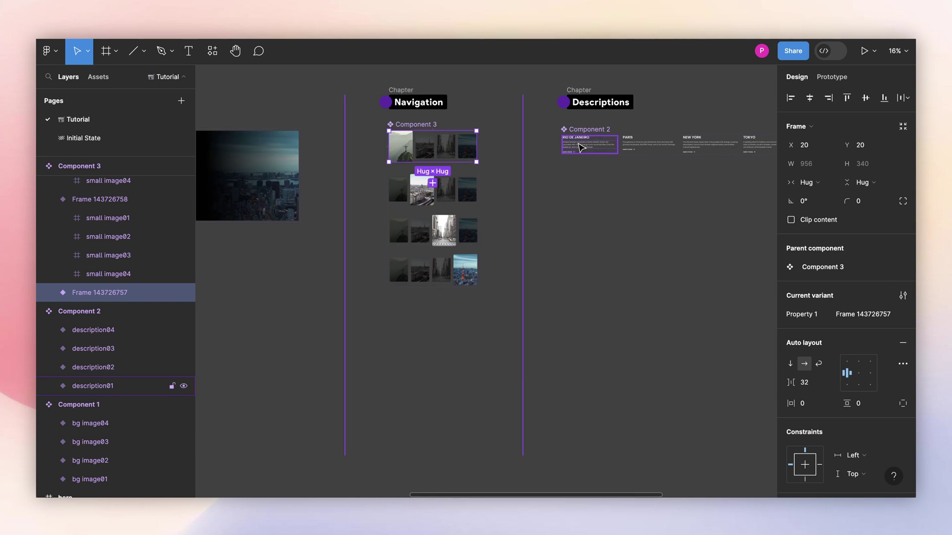
pyautogui.click(581, 147)
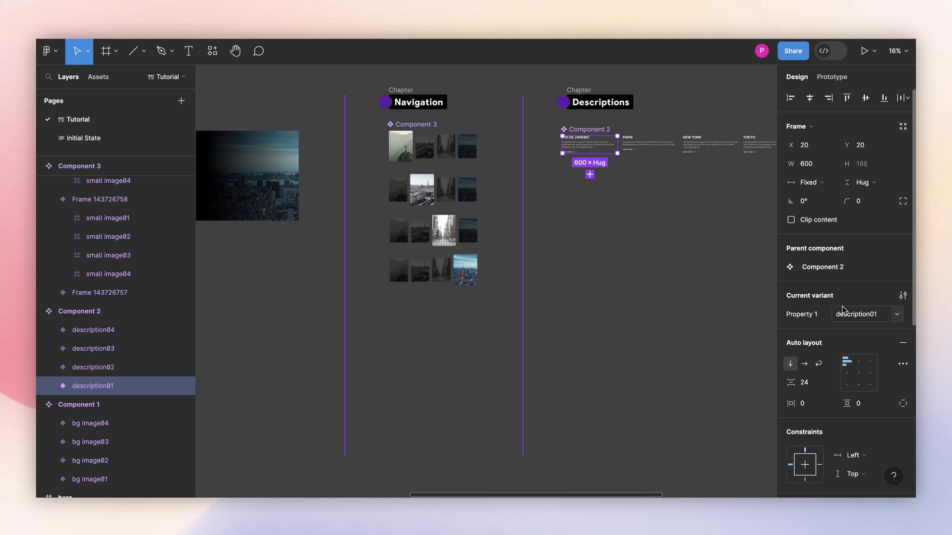
pyautogui.click(124, 293)
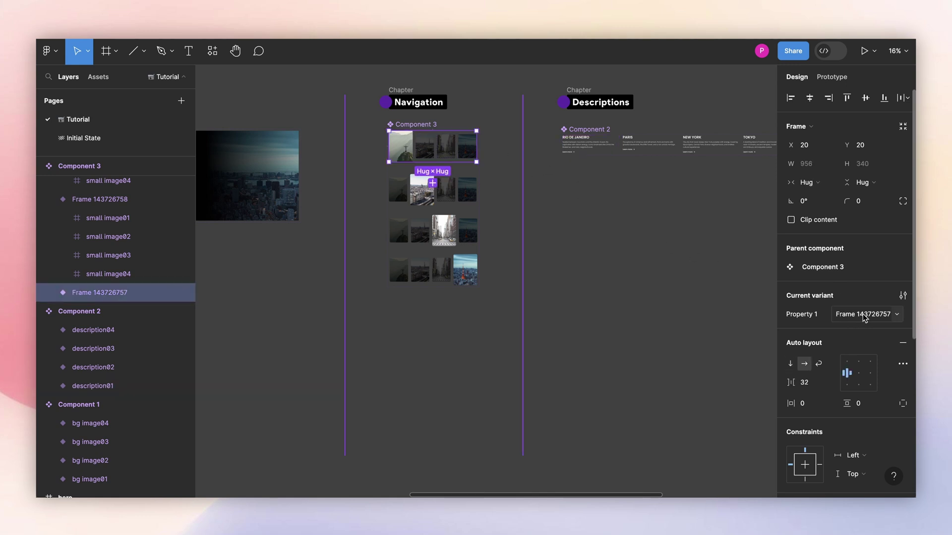
pyautogui.hscroll(-10, 665, 215)
pyautogui.click(431, 182)
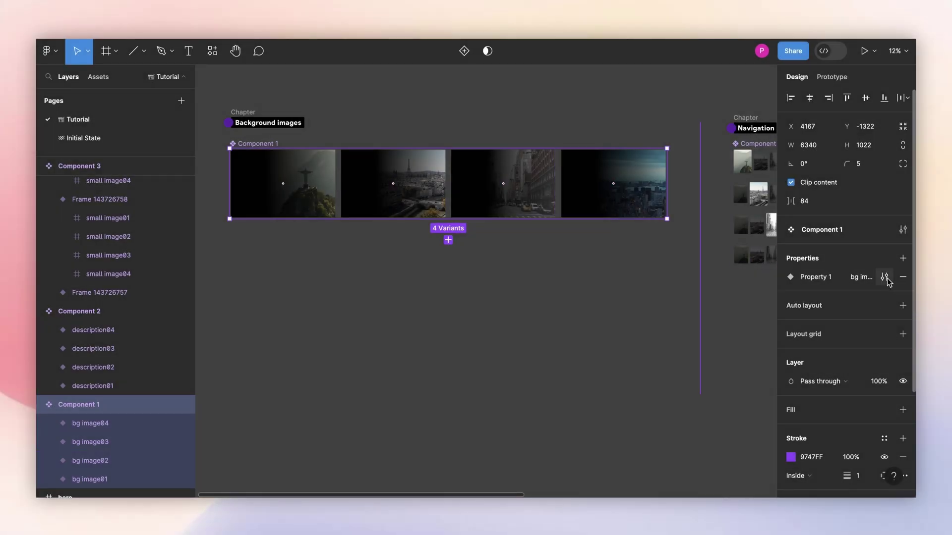
# Step: Rename Component 1's Property 1 values from bg image01–04 to rio, paris, ny and tokyo
pyautogui.click(884, 277)
pyautogui.doubleClick(650, 353)
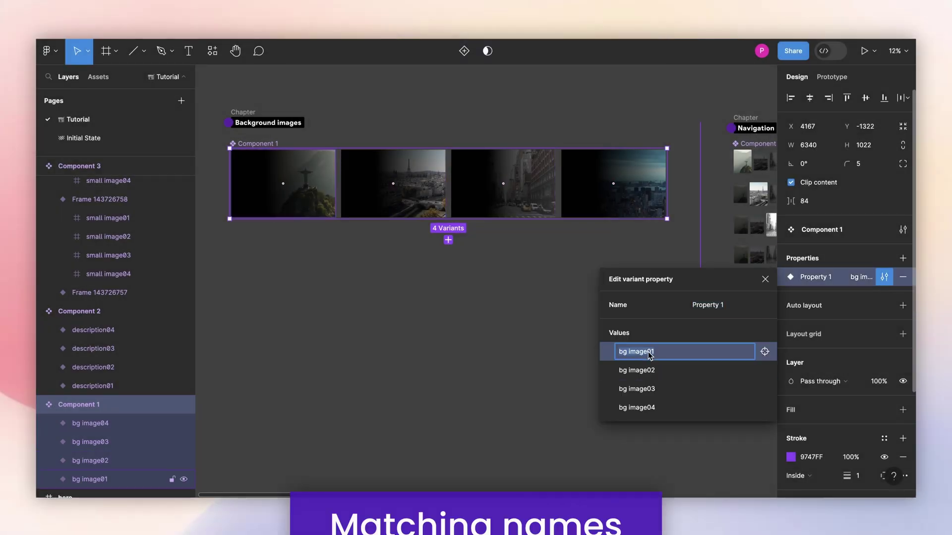
pyautogui.write('rio')
pyautogui.press('Return')
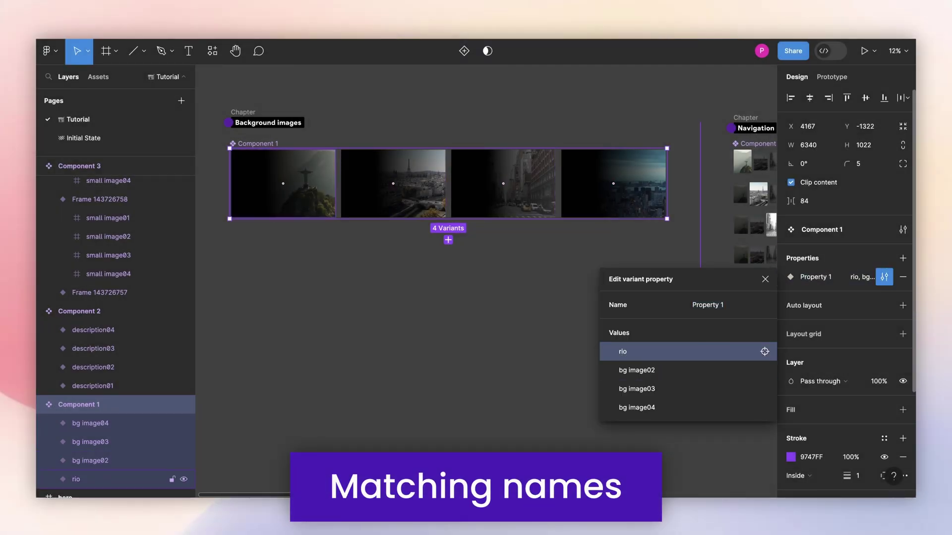
pyautogui.doubleClick(637, 371)
pyautogui.write('paris')
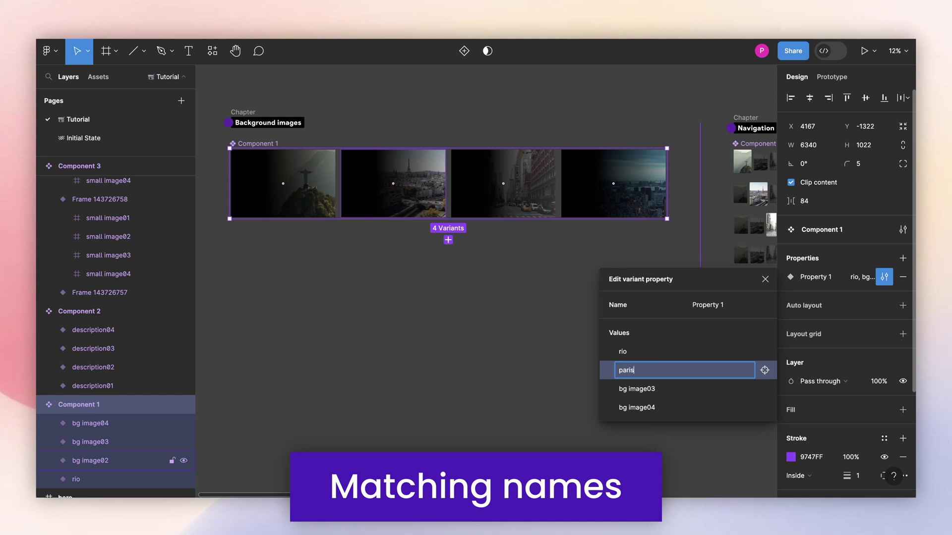
pyautogui.press('Return')
pyautogui.doubleClick(650, 388)
pyautogui.write('ny')
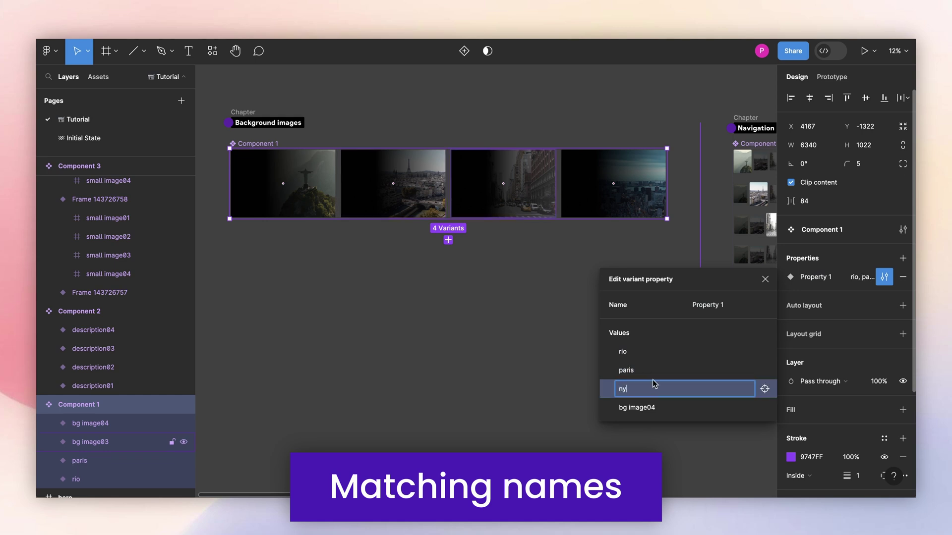
pyautogui.press('Return')
pyautogui.doubleClick(645, 408)
pyautogui.write('tokyo')
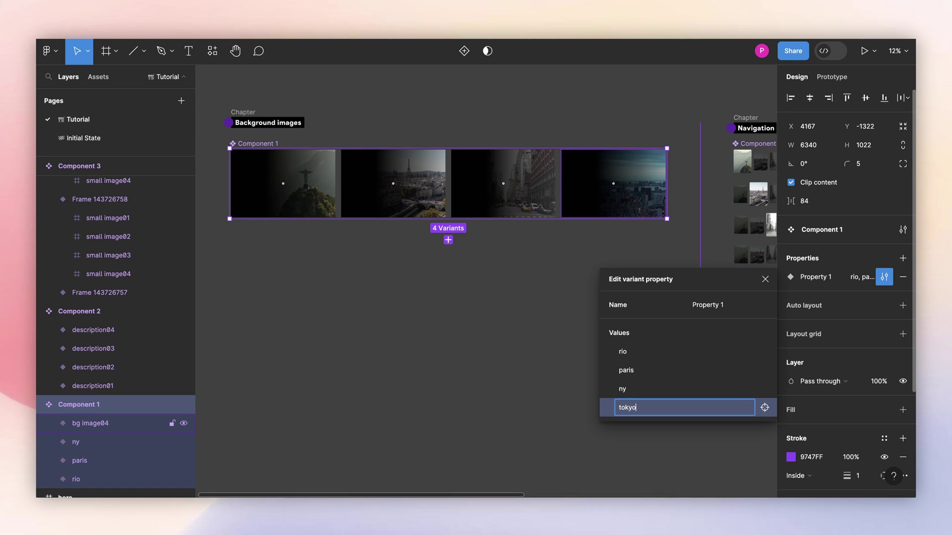
pyautogui.press('Return')
# Step: Open Component 3's Property 1 values and rename the first navigation value to rio
pyautogui.click(492, 256)
pyautogui.hscroll(5, 486, 254)
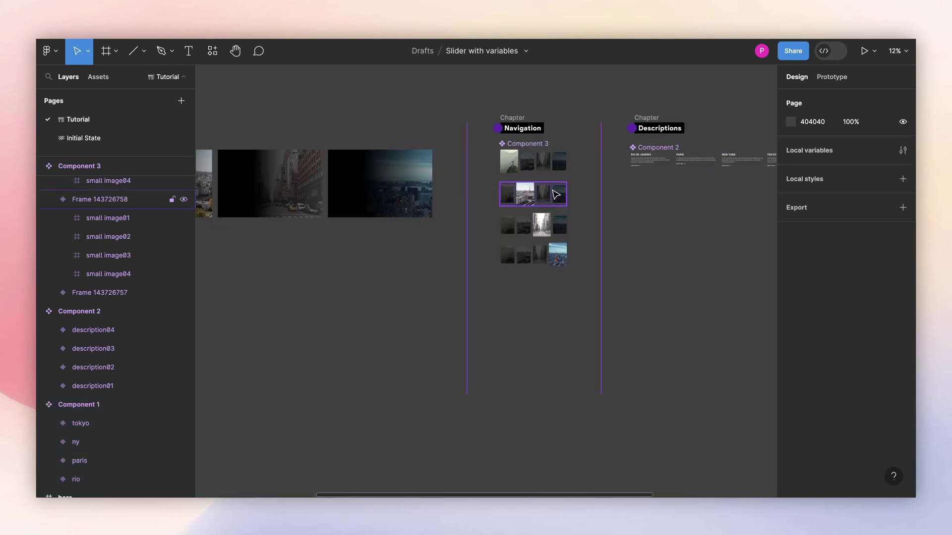
pyautogui.scroll(3, 476, 202)
pyautogui.click(490, 139)
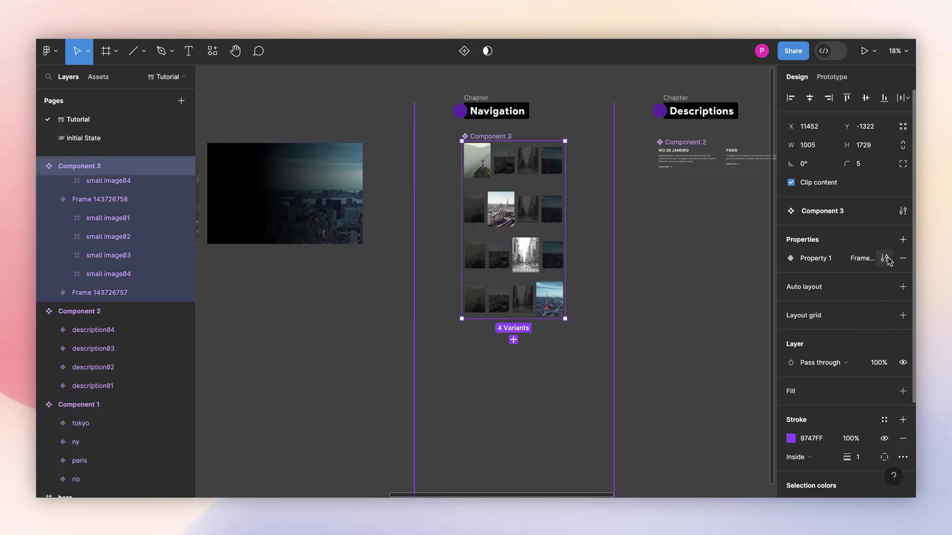
pyautogui.click(883, 258)
pyautogui.click(648, 337)
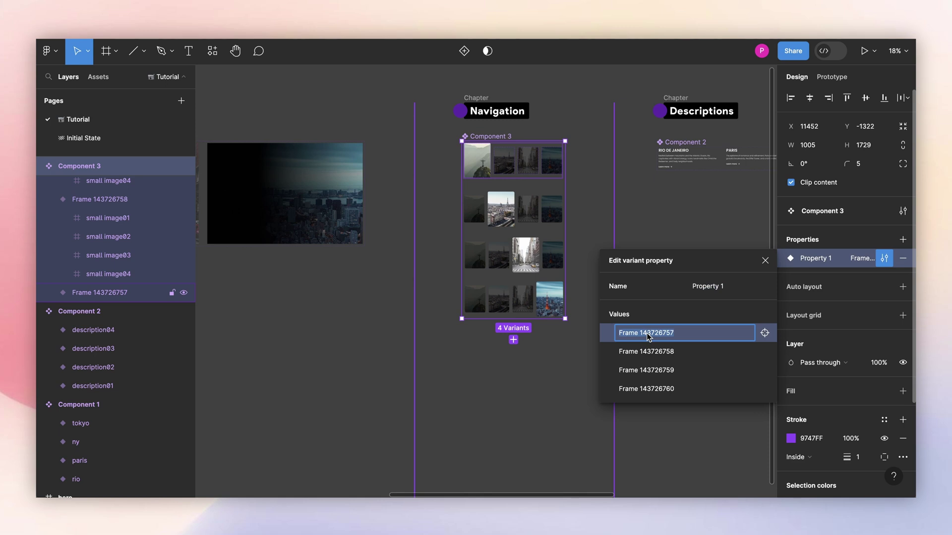
pyautogui.write('rio')
# Step: Rename the remaining navigation values to paris, ny and tokyo
pyautogui.click(654, 351)
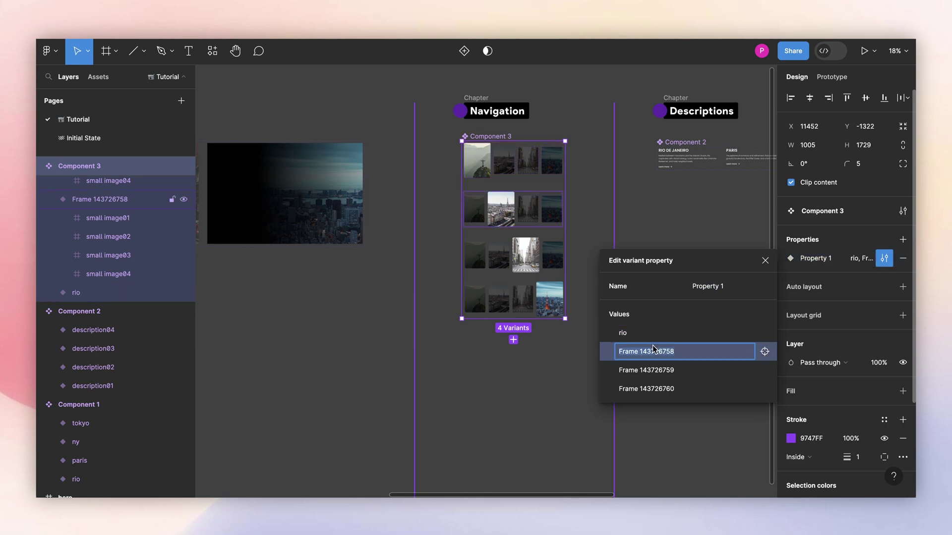
pyautogui.write('pari')
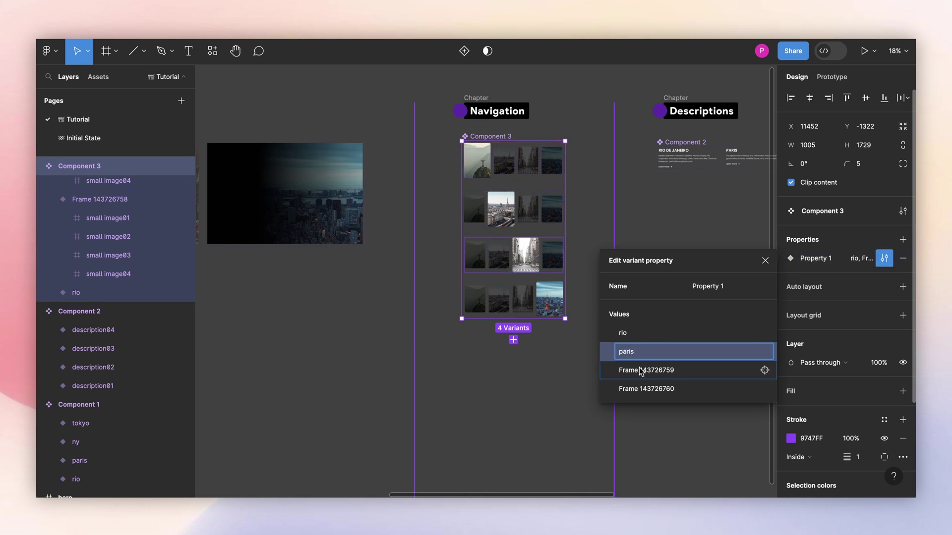
pyautogui.write('s')
pyautogui.click(639, 371)
pyautogui.write('ny')
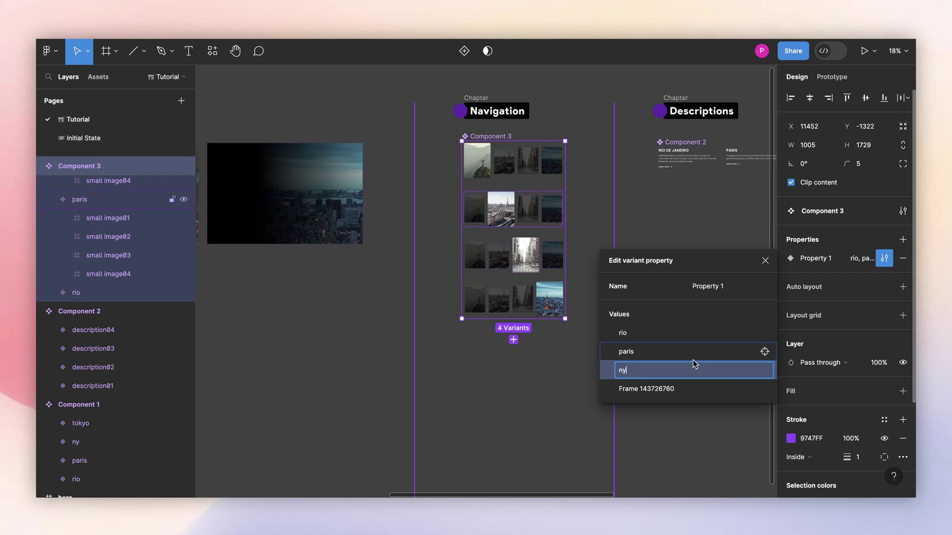
pyautogui.click(677, 390)
pyautogui.write('tok')
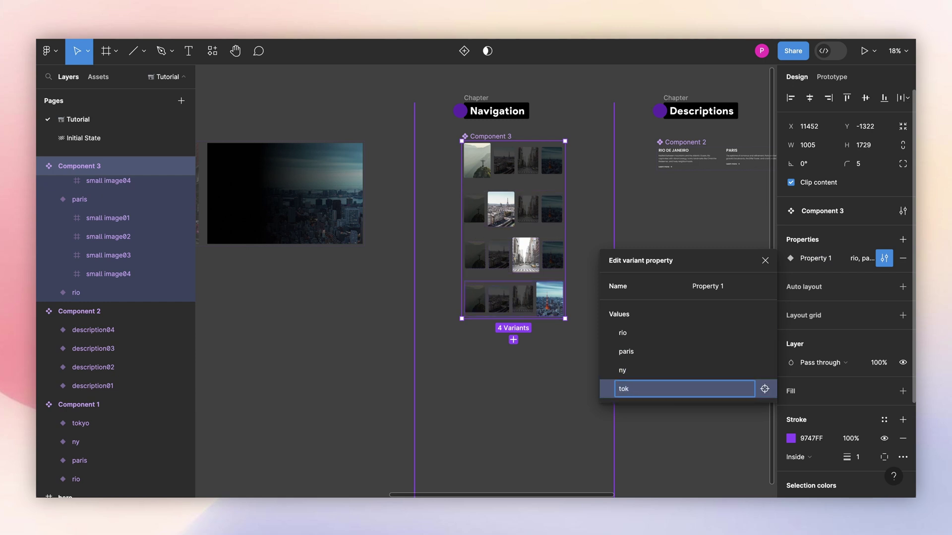
pyautogui.write('yo')
pyautogui.press('Return')
pyautogui.click(765, 260)
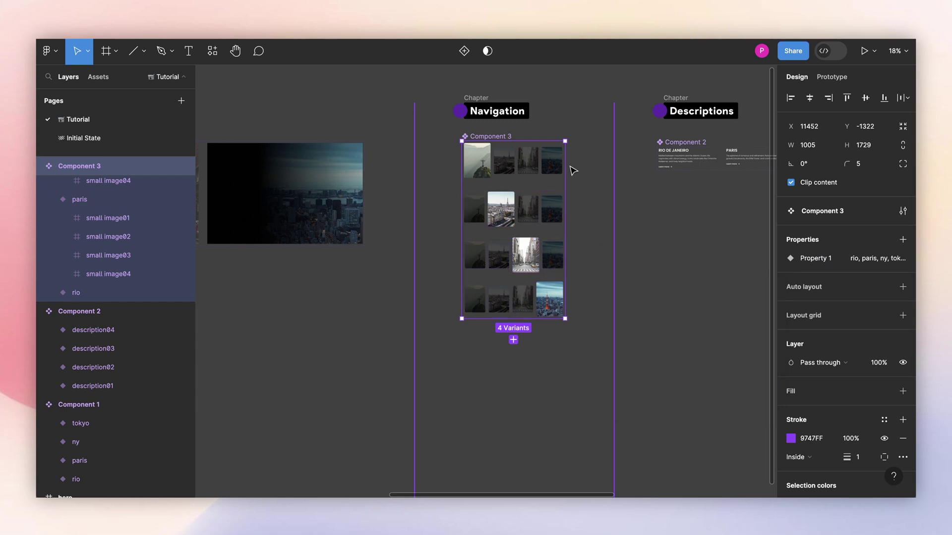
# Step: Open Component 2's Property 1 values and rename description01 to rio
pyautogui.hscroll(5, 595, 169)
pyautogui.scroll(3, 635, 171)
pyautogui.click(365, 138)
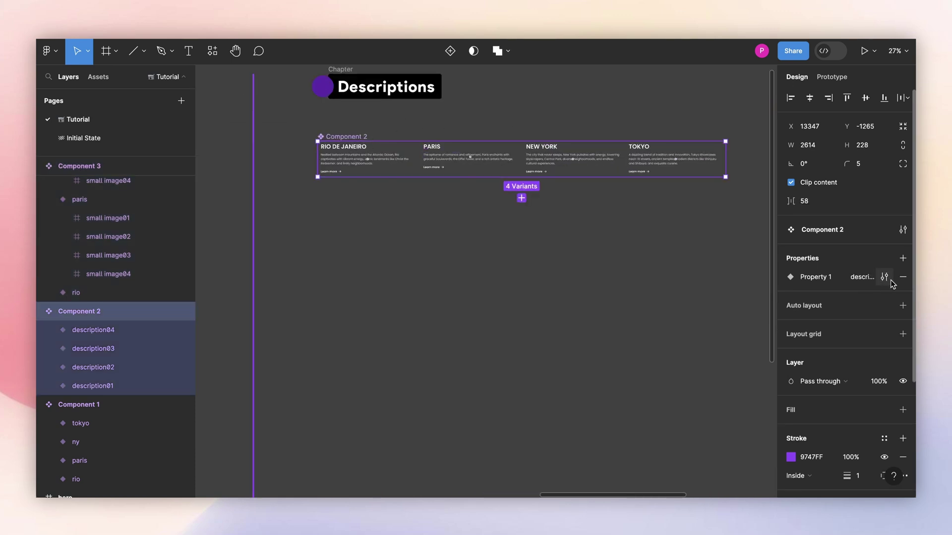
pyautogui.click(889, 280)
pyautogui.doubleClick(652, 352)
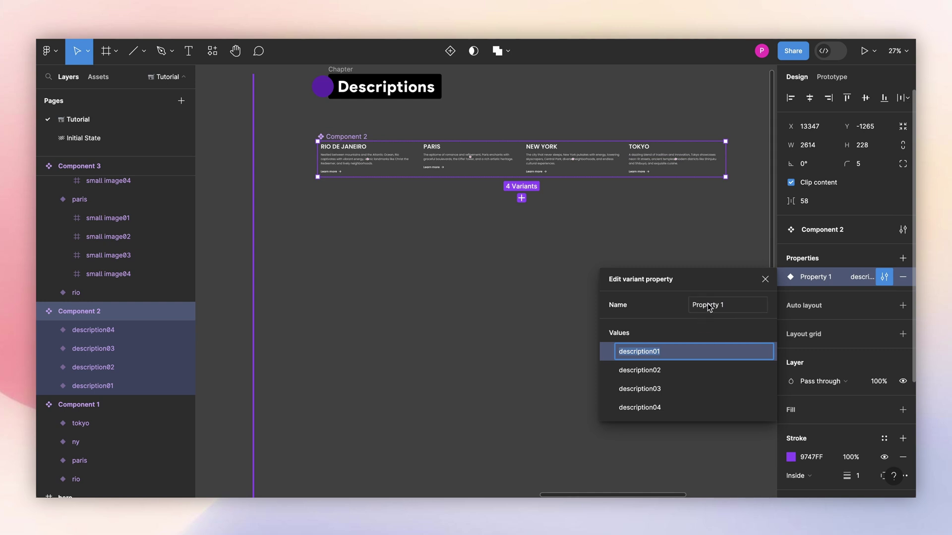
pyautogui.write('rio')
pyautogui.press('Return')
# Step: Rename description02, description03 and description04 to paris, ny and tokyo
pyautogui.click(655, 363)
pyautogui.write('paris')
pyautogui.click(640, 389)
pyautogui.write('ny')
pyautogui.click(643, 408)
pyautogui.write('tokyo')
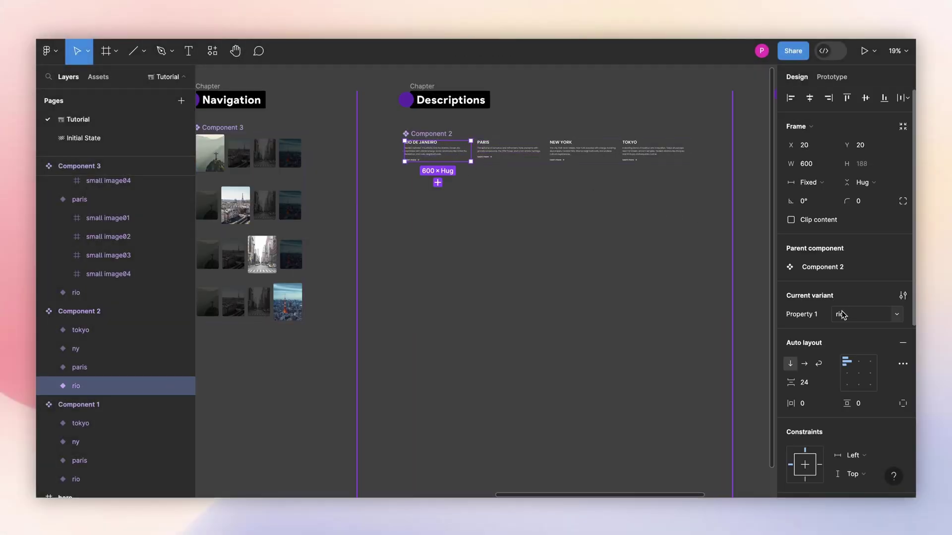
# Step: Inspect the rio description and rio background variants, then clear the selection
pyautogui.hscroll(-3, 646, 253)
pyautogui.click(383, 158)
pyautogui.hscroll(-10, 375, 185)
pyautogui.click(375, 188)
pyautogui.hscroll(10, 374, 206)
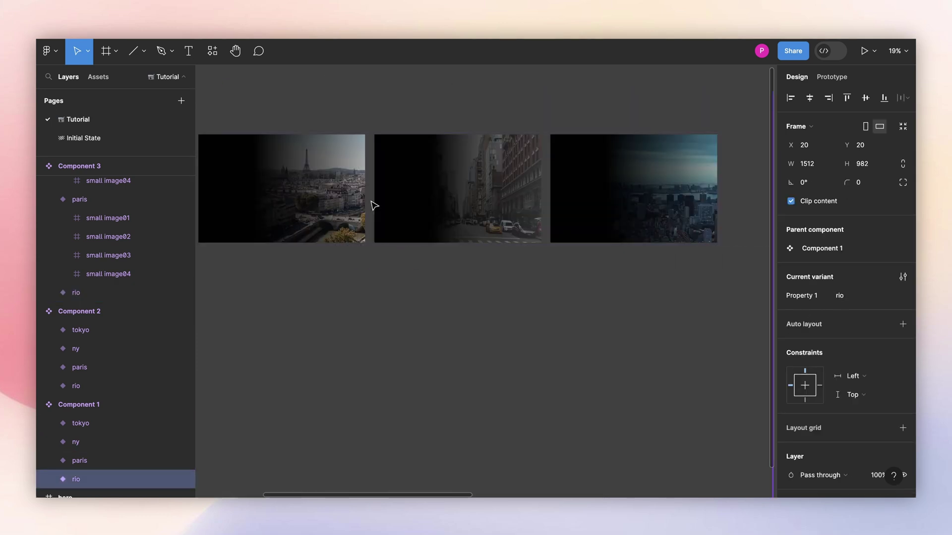
pyautogui.click(468, 85)
pyautogui.scroll(-3, 527, 157)
pyautogui.hscroll(2, 654, 146)
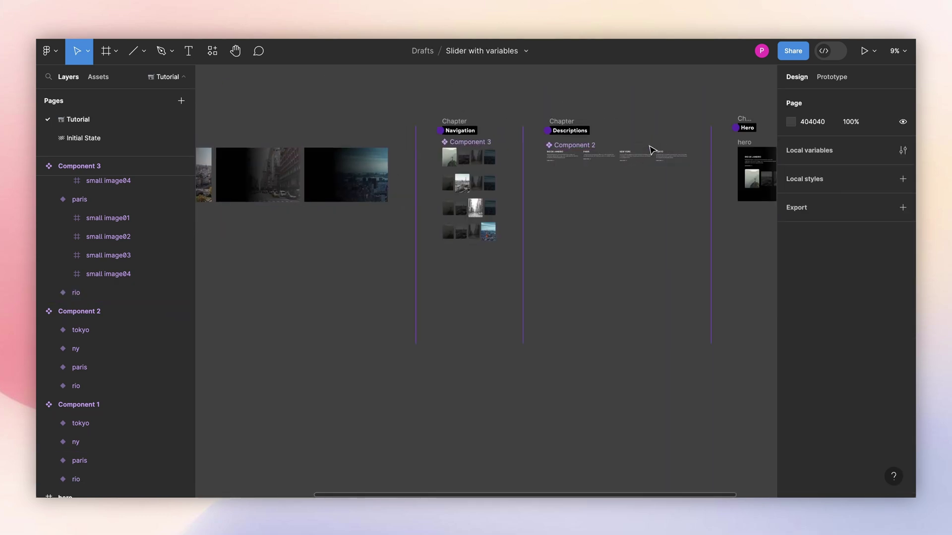
pyautogui.scroll(3, 655, 151)
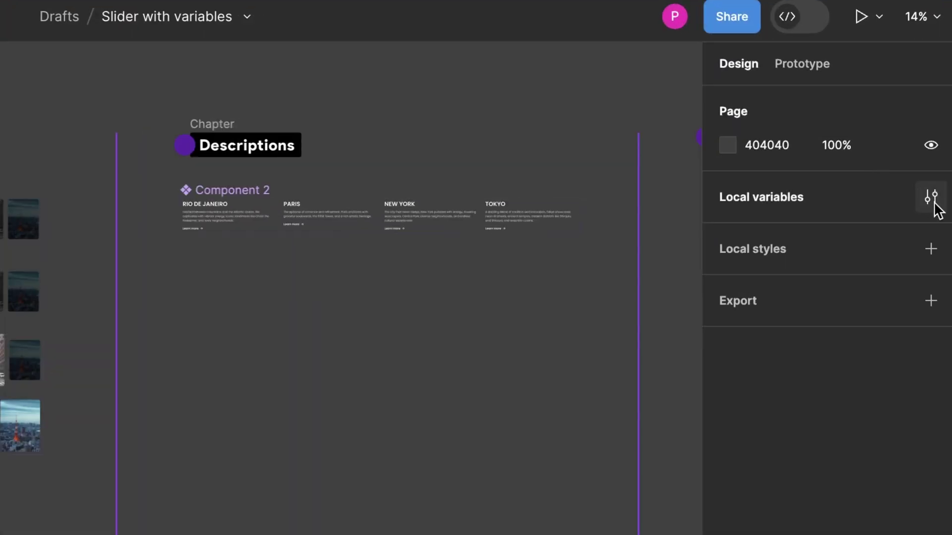
# Step: Create a local String variable named city with the value rio
pyautogui.click(934, 203)
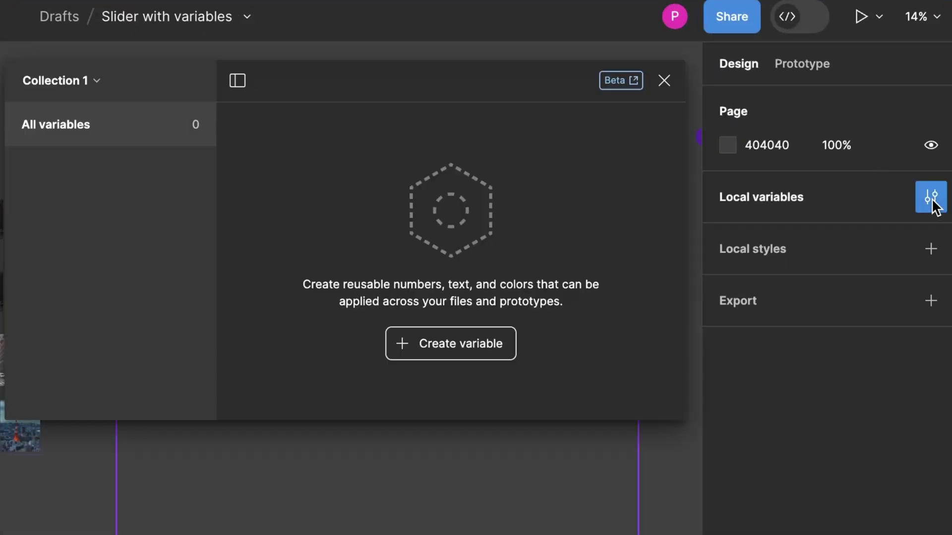
pyautogui.click(553, 375)
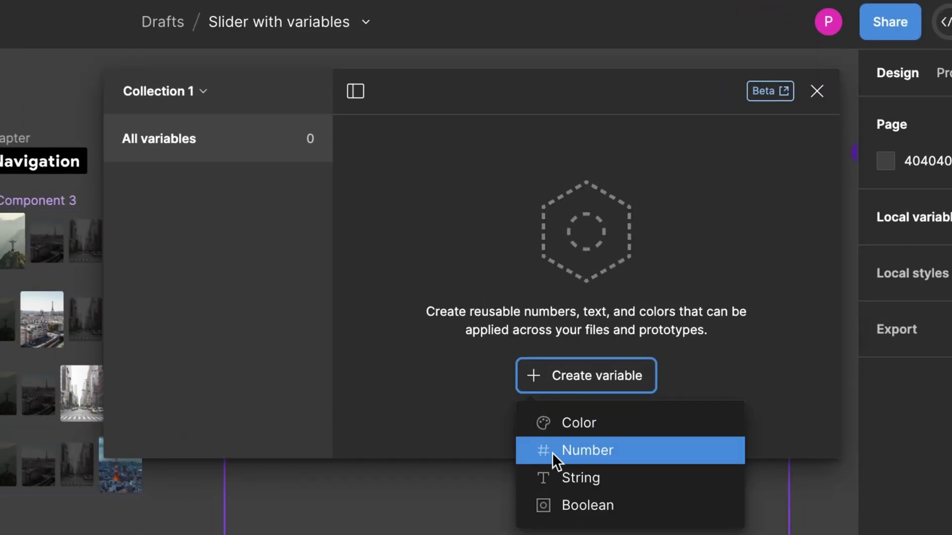
pyautogui.click(559, 478)
pyautogui.write('city')
pyautogui.click(620, 184)
pyautogui.write('rio')
pyautogui.press('Return')
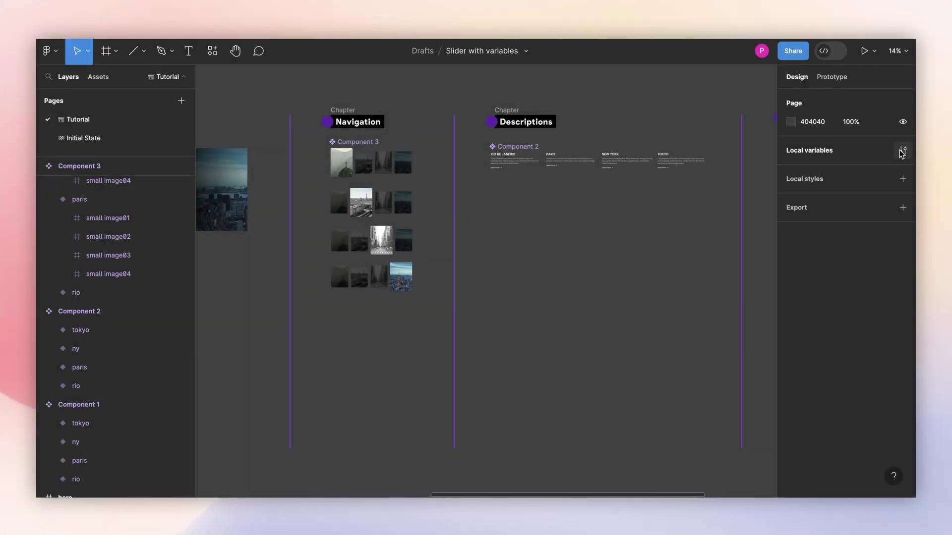
# Step: Change the city variable's value to 'rio de janeiro' and close the variables panel
pyautogui.click(902, 150)
pyautogui.click(657, 135)
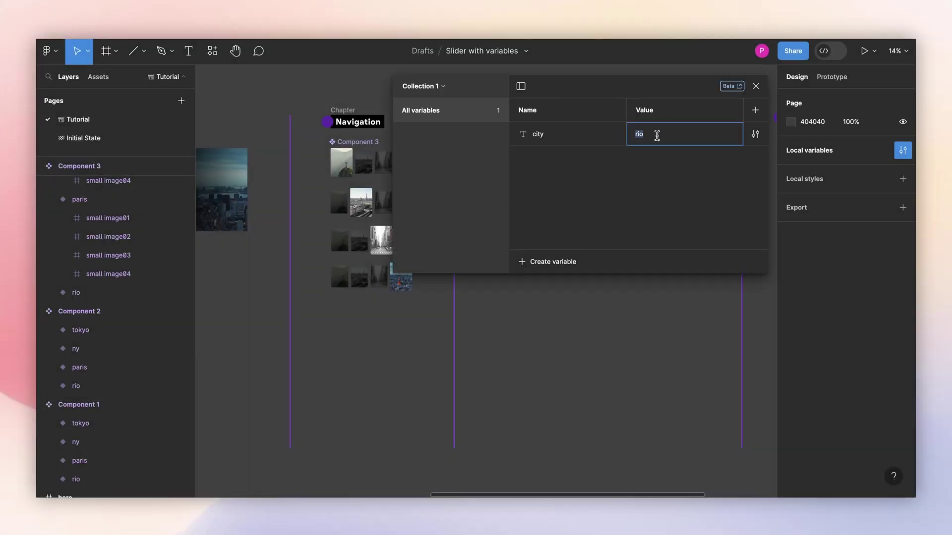
pyautogui.write('rio de janeiro')
pyautogui.press('Return')
pyautogui.click(755, 86)
# Step: Bind the thumbnail row component's Property 1 to the city variable
pyautogui.hscroll(10, 645, 148)
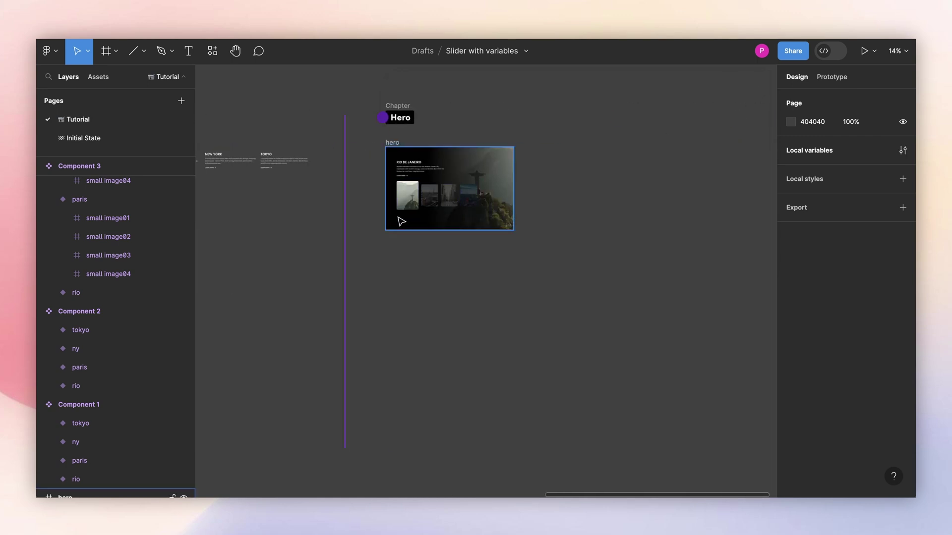
pyautogui.scroll(5, 417, 218)
pyautogui.scroll(2, 435, 209)
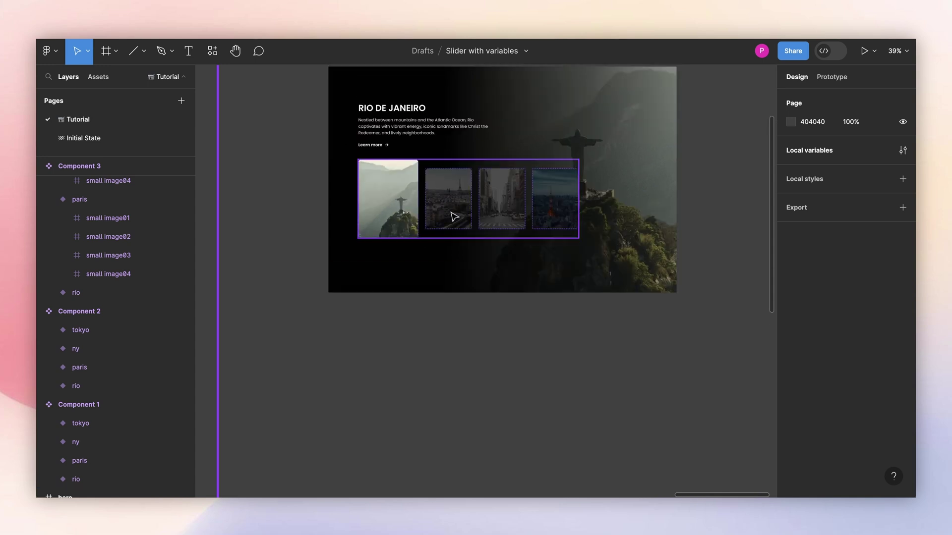
pyautogui.click(453, 216)
pyautogui.click(902, 267)
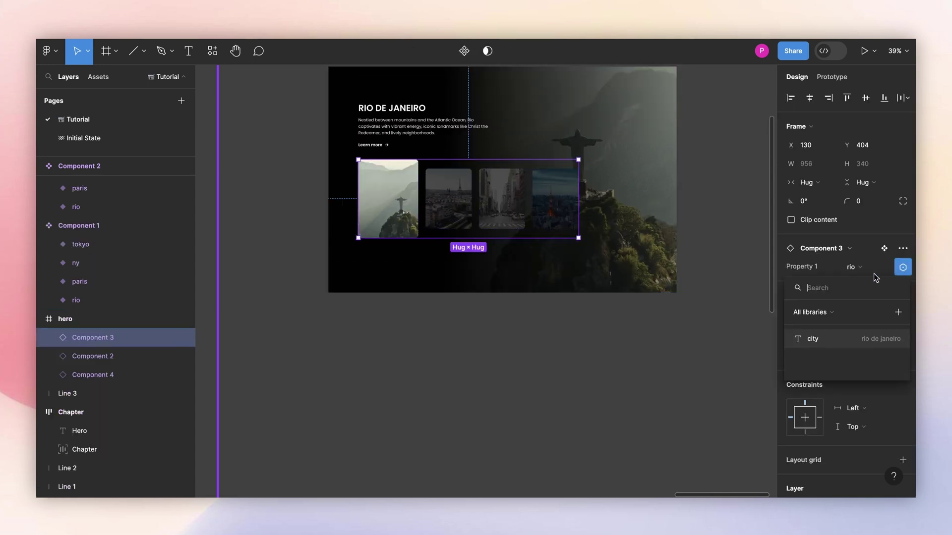
pyautogui.click(820, 339)
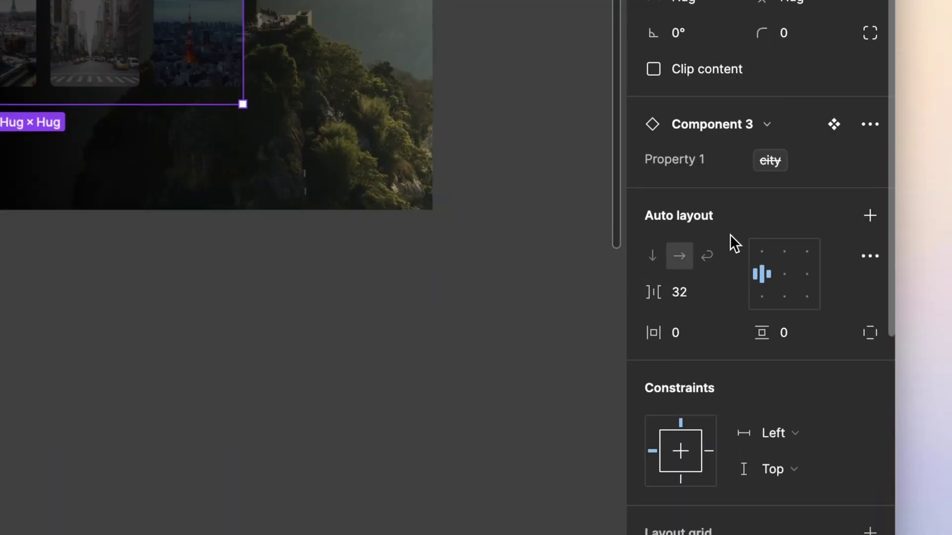
# Step: Change the city variable's value back to rio in Local variables
pyautogui.moveTo(768, 162)
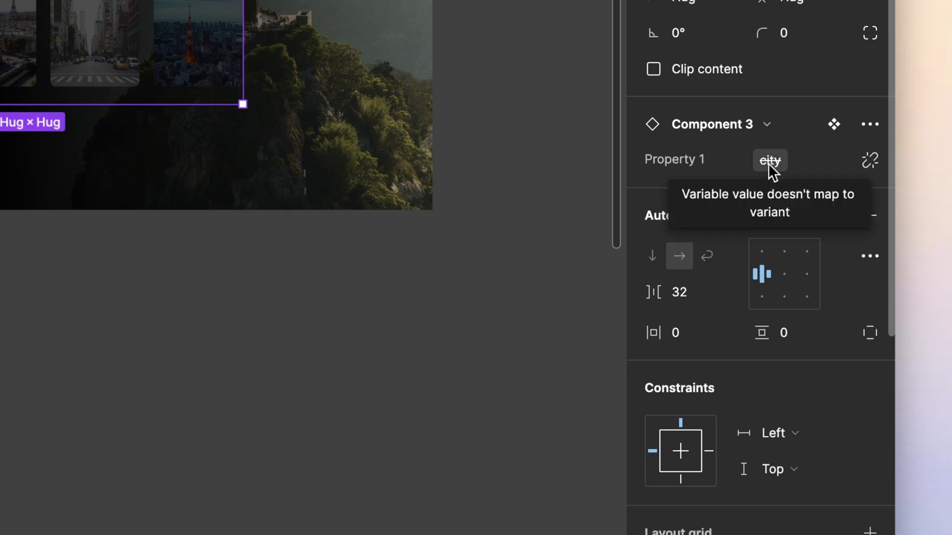
pyautogui.click(552, 59)
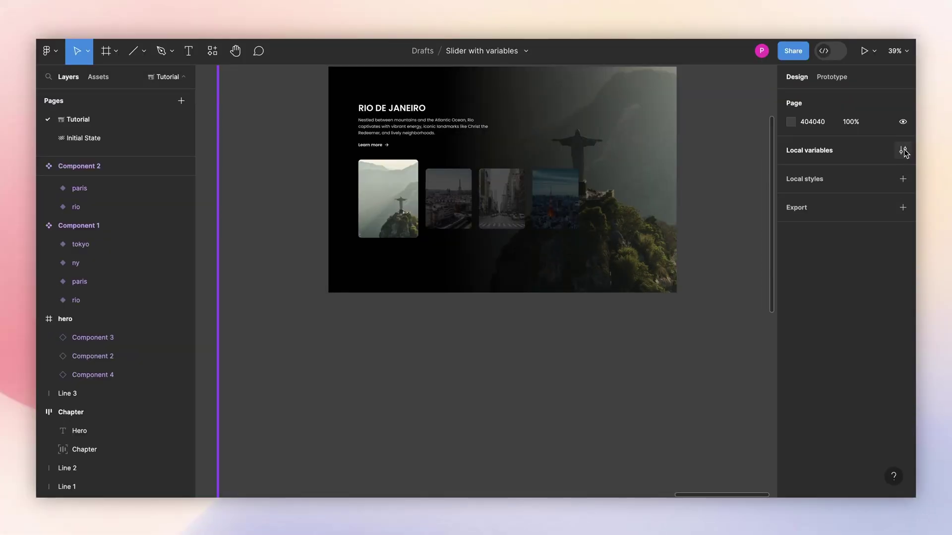
pyautogui.click(903, 151)
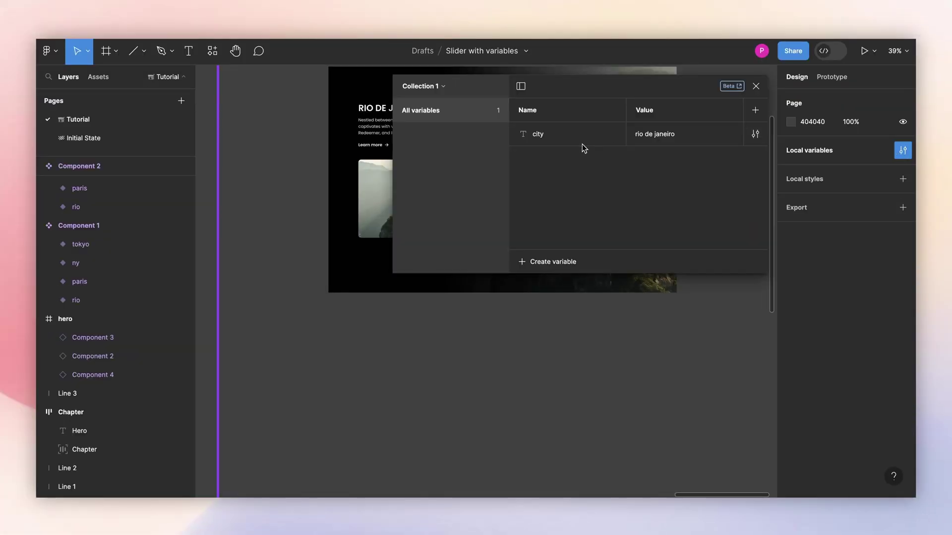
pyautogui.doubleClick(640, 134)
pyautogui.write('rio')
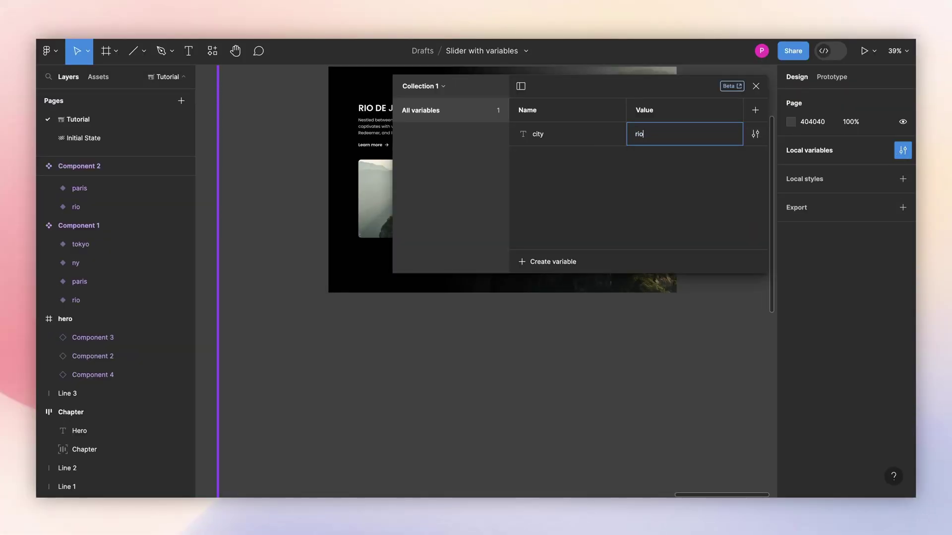
pyautogui.press('Return')
pyautogui.click(756, 86)
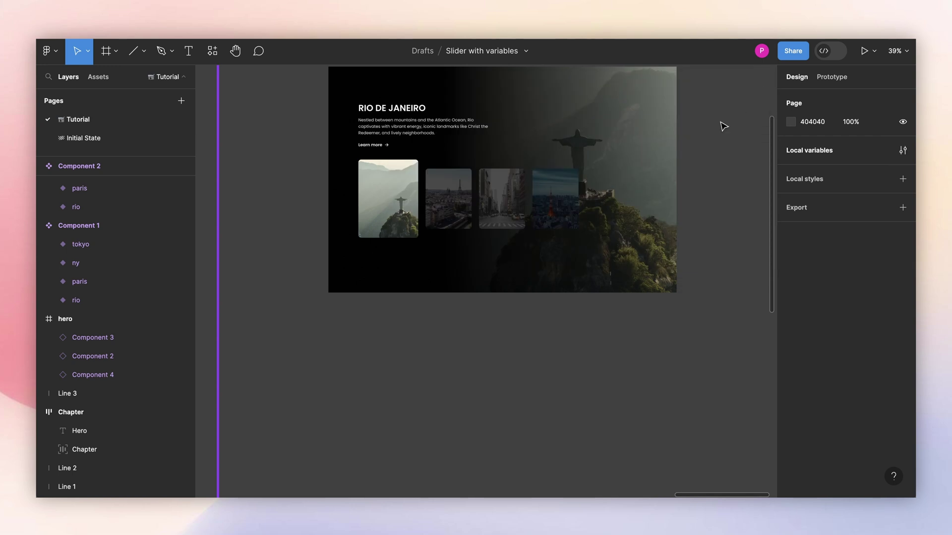
# Step: Bind the description text block's Property 1 to the city variable
pyautogui.click(448, 183)
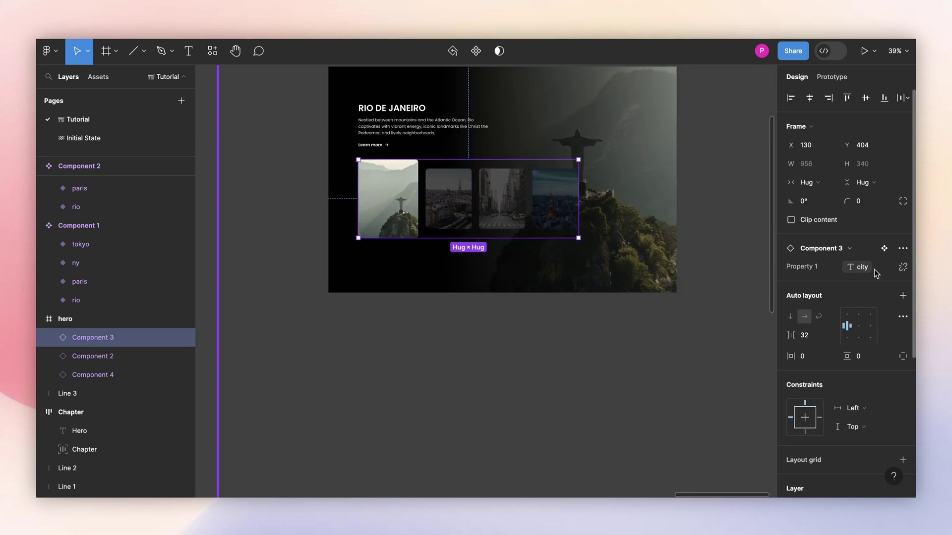
pyautogui.click(407, 118)
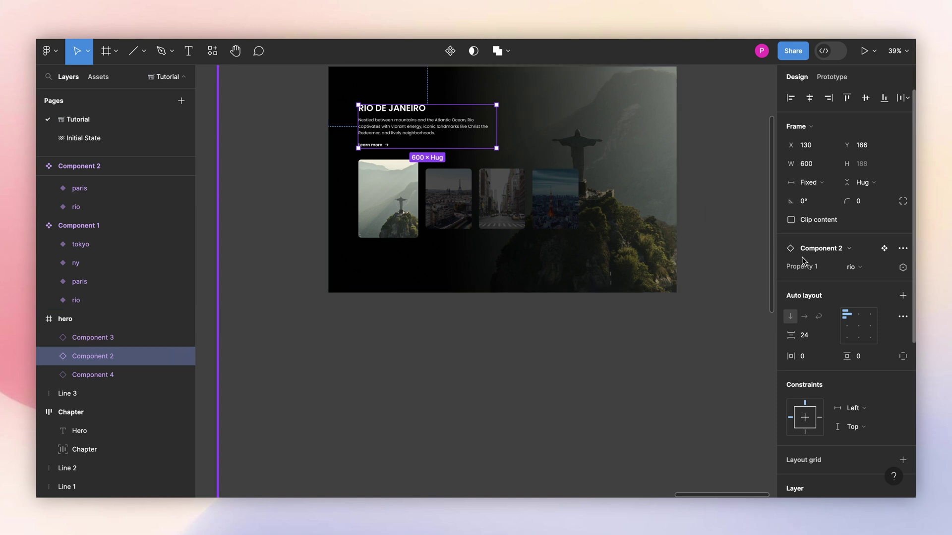
pyautogui.click(902, 268)
pyautogui.click(827, 339)
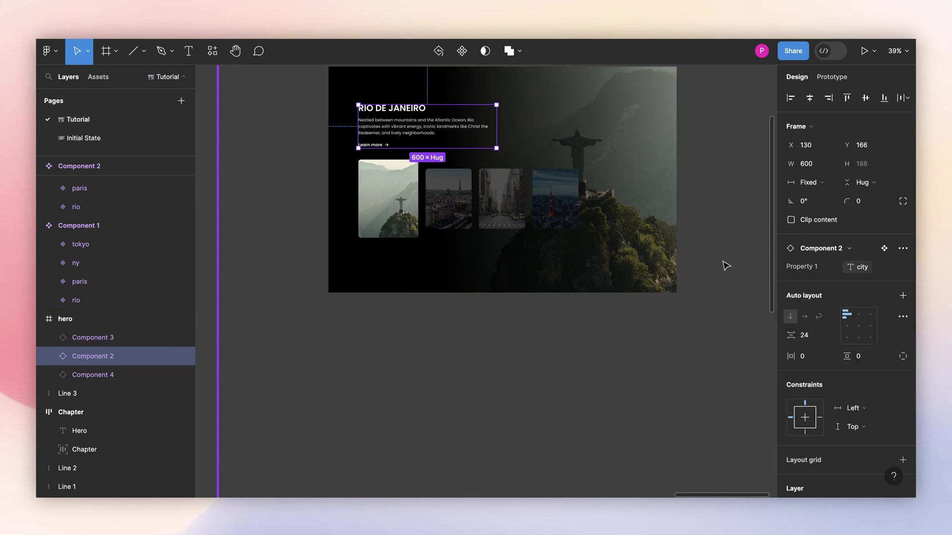
# Step: Bind the background frame's Property 1 to city, then clear the selection
pyautogui.click(628, 179)
pyautogui.click(901, 248)
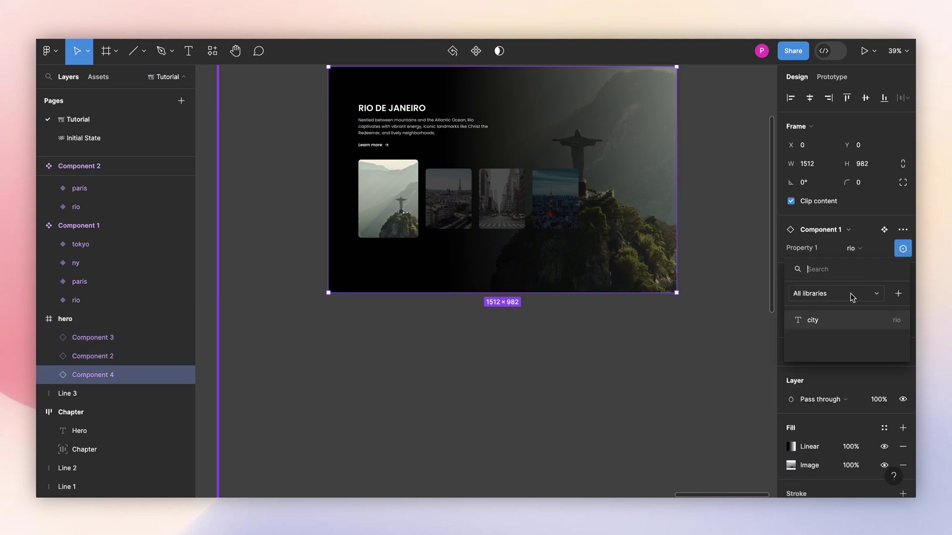
pyautogui.click(827, 322)
pyautogui.click(728, 306)
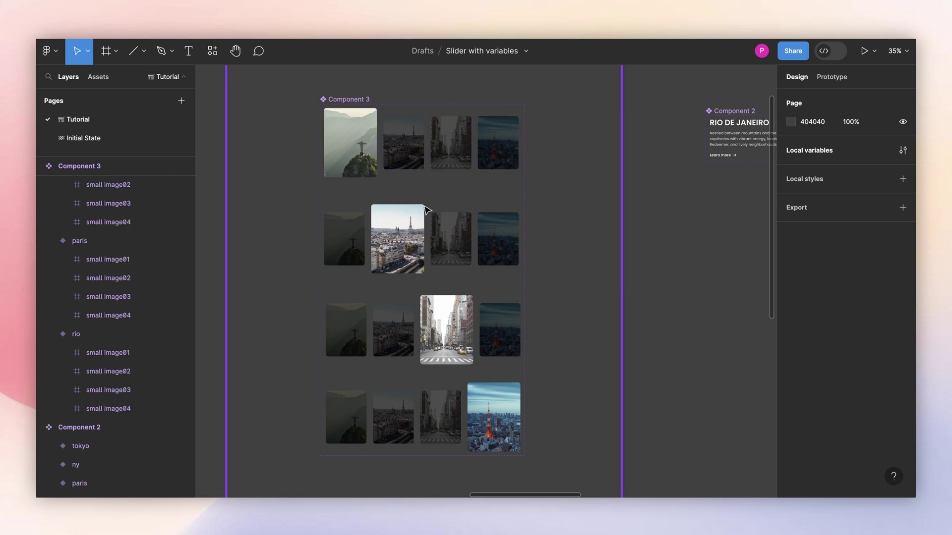
# Step: Link the second thumbnails across variants to the paris variant with Change to and Smart animate
pyautogui.doubleClick(410, 152)
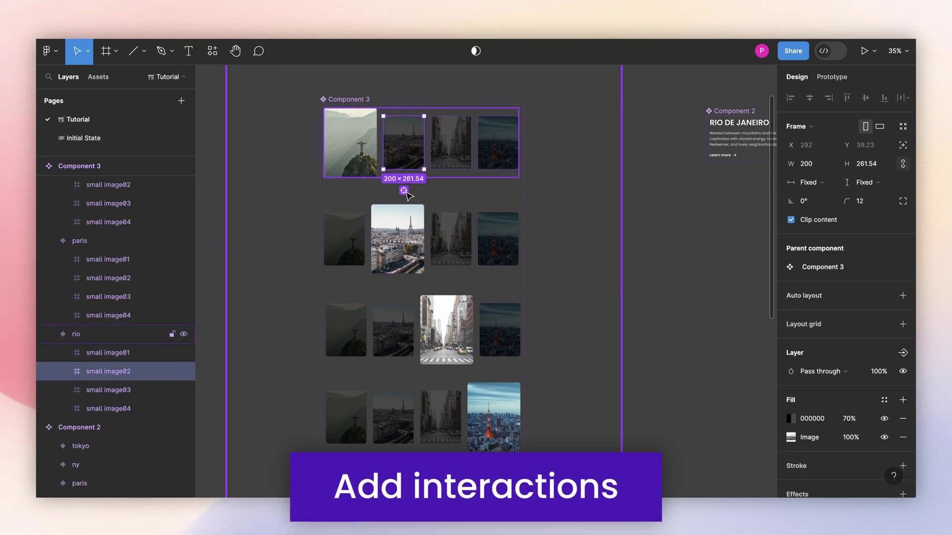
pyautogui.keyDown('shift'); pyautogui.click(404, 325); pyautogui.keyUp('shift')
pyautogui.keyDown('shift'); pyautogui.click(397, 414); pyautogui.keyUp('shift')
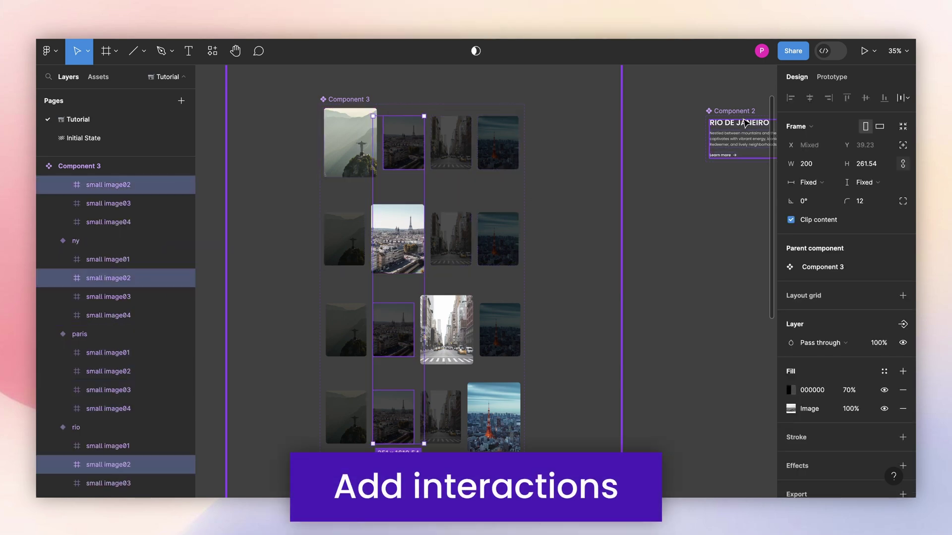
pyautogui.click(831, 76)
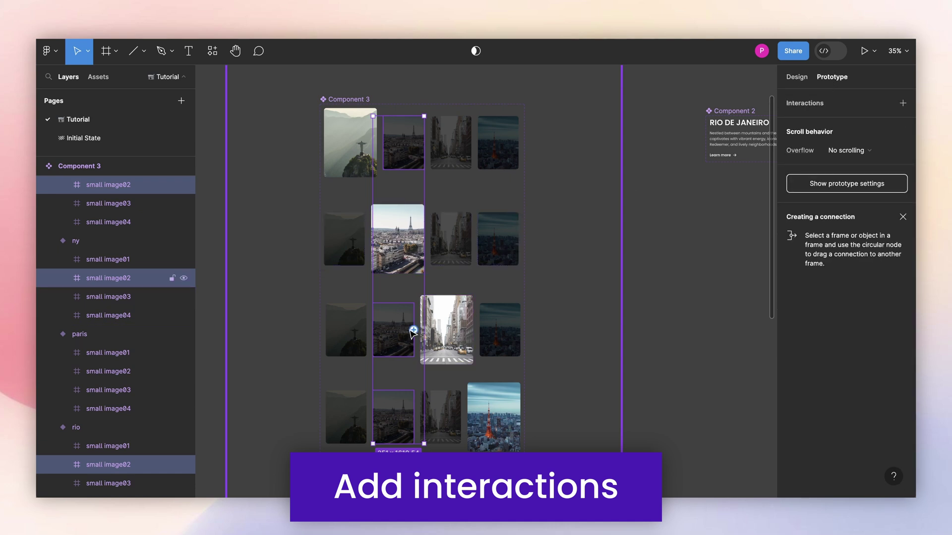
pyautogui.moveTo(413, 329); pyautogui.dragTo(480, 258)
pyautogui.scroll(-2, 412, 347)
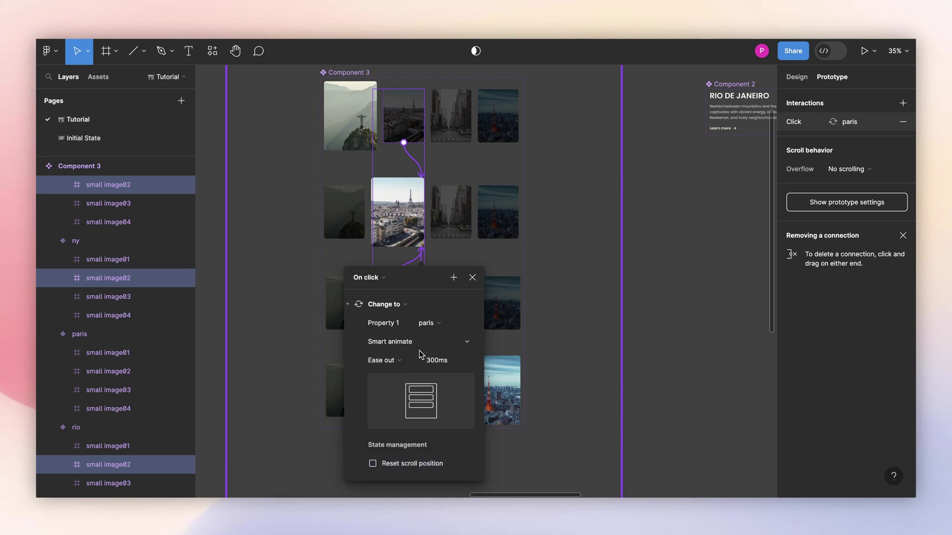
pyautogui.click(474, 279)
# Step: Link the third thumbnails to the ny variant and the last thumbnails to the tokyo variant
pyautogui.click(463, 124)
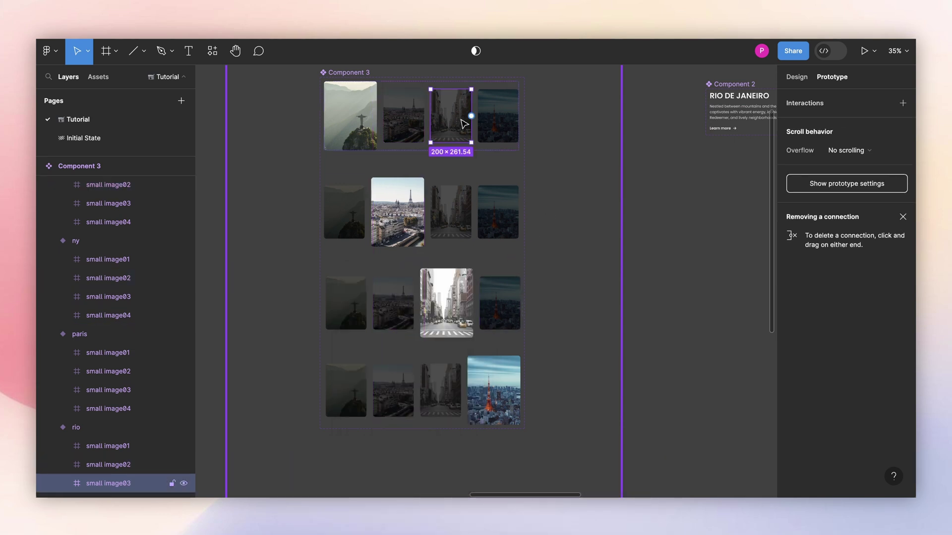
pyautogui.keyDown('shift'); pyautogui.click(448, 213); pyautogui.keyUp('shift')
pyautogui.keyDown('shift'); pyautogui.click(435, 401); pyautogui.keyUp('shift')
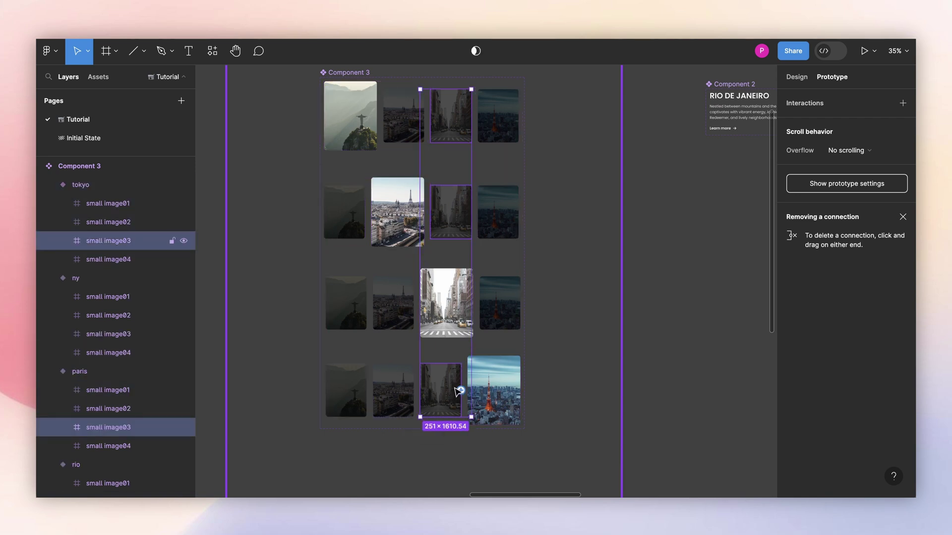
pyautogui.moveTo(419, 390); pyautogui.dragTo(387, 302)
pyautogui.click(510, 127)
pyautogui.keyDown('shift'); pyautogui.click(498, 212); pyautogui.keyUp('shift')
pyautogui.keyDown('shift'); pyautogui.click(495, 298); pyautogui.keyUp('shift')
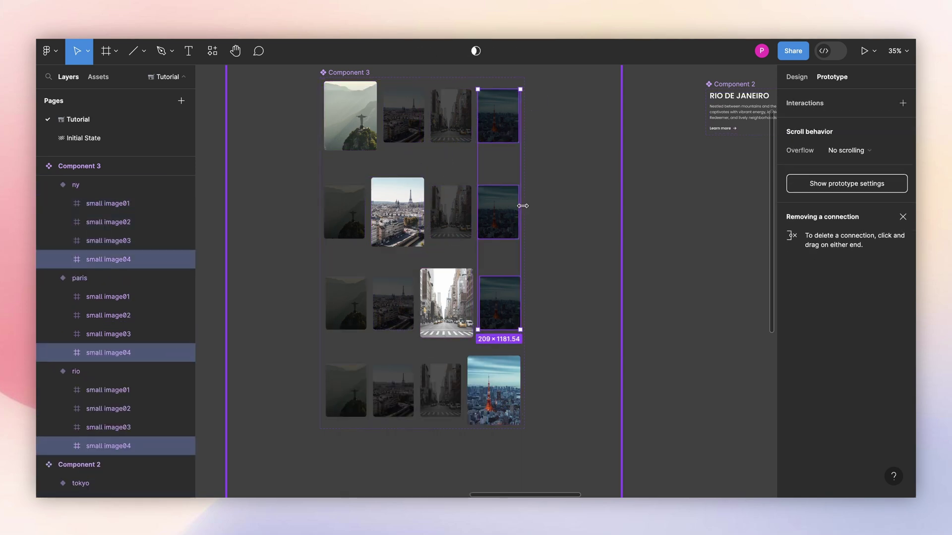
pyautogui.moveTo(518, 212); pyautogui.dragTo(449, 298)
# Step: Link the first thumbnails of the other variants to the rio variant
pyautogui.click(558, 334)
pyautogui.click(346, 392)
pyautogui.keyDown('shift'); pyautogui.click(346, 302); pyautogui.keyUp('shift')
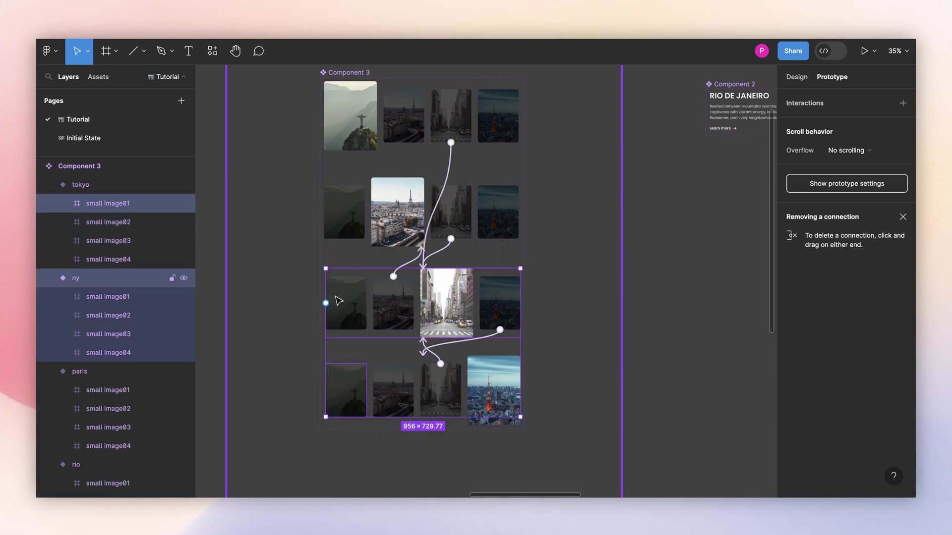
pyautogui.keyDown('shift'); pyautogui.click(352, 222); pyautogui.keyUp('shift')
pyautogui.moveTo(368, 301); pyautogui.dragTo(416, 139)
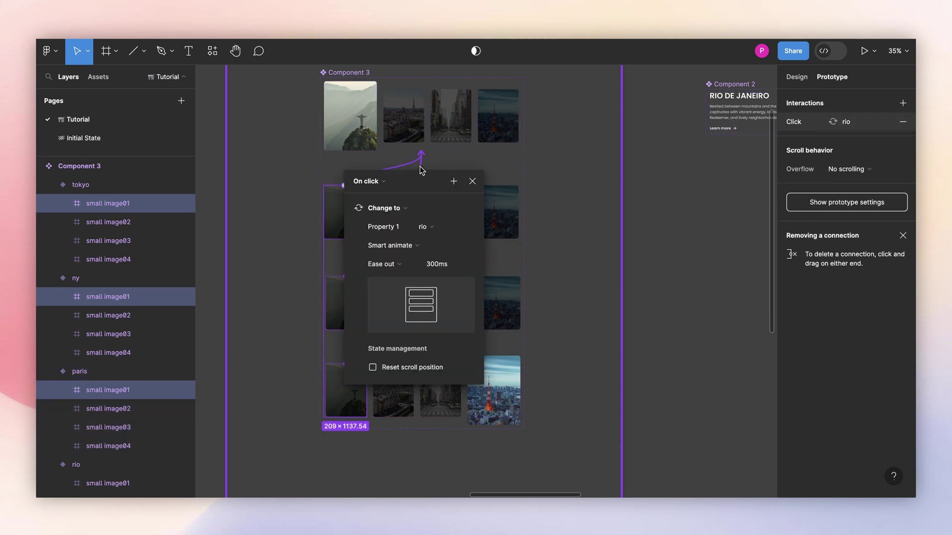
pyautogui.click(472, 182)
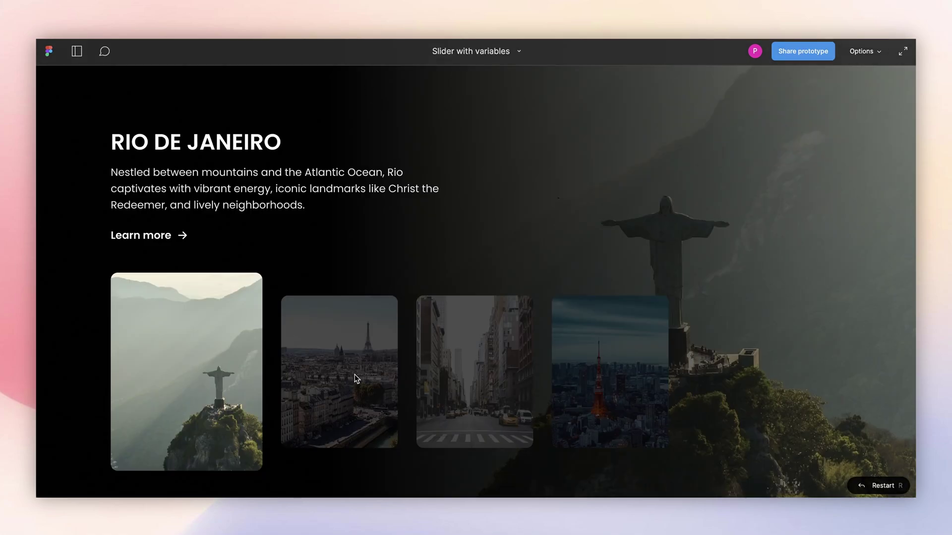
# Step: Try three thumbnails in the prototype preview, ending on the New York slide
pyautogui.click(355, 377)
pyautogui.click(457, 380)
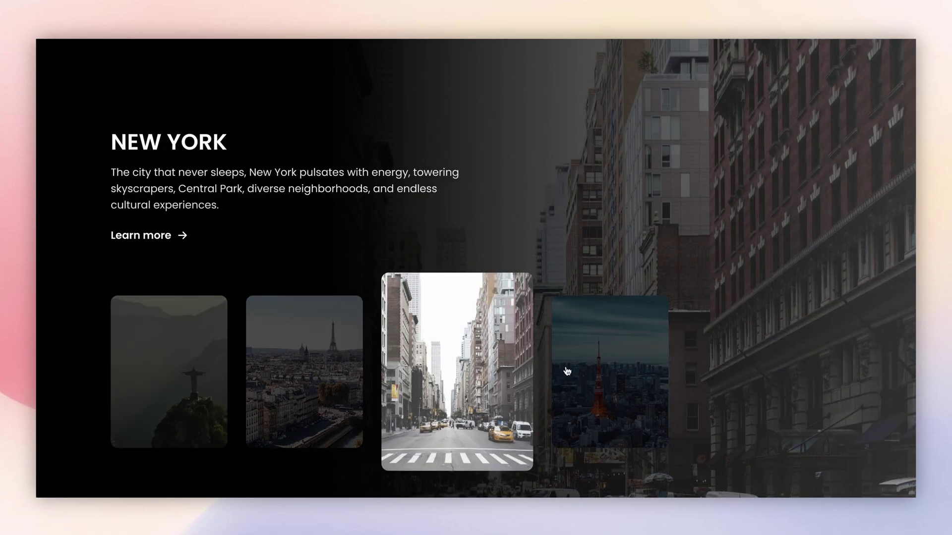
pyautogui.click(575, 375)
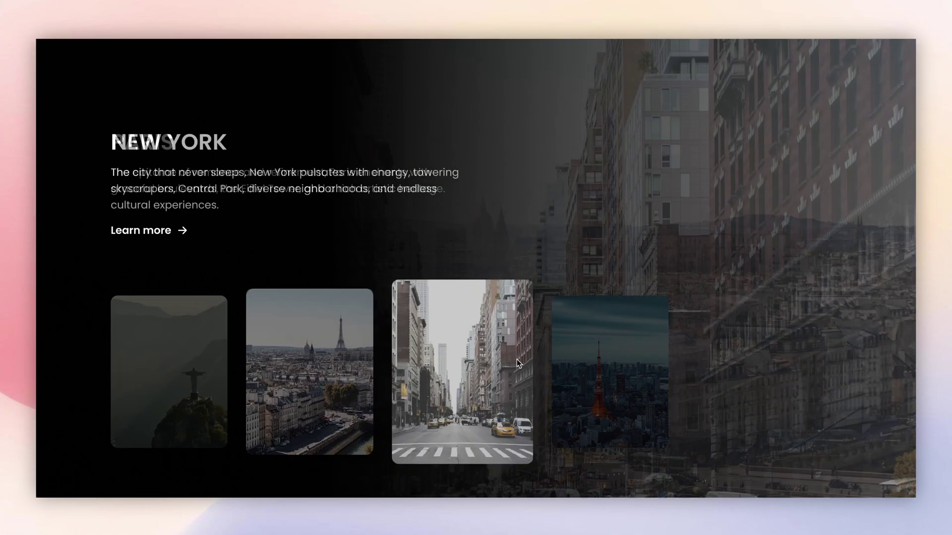